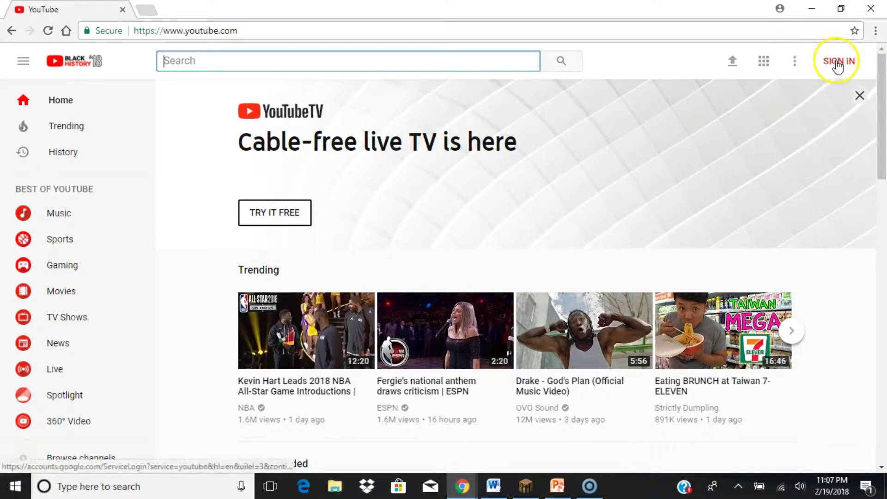
- Open the Google account sign-up form from YouTube's sign-in page and choose to get a new Gmail address
{"action": "left_click", "coordinate": [838, 65]}
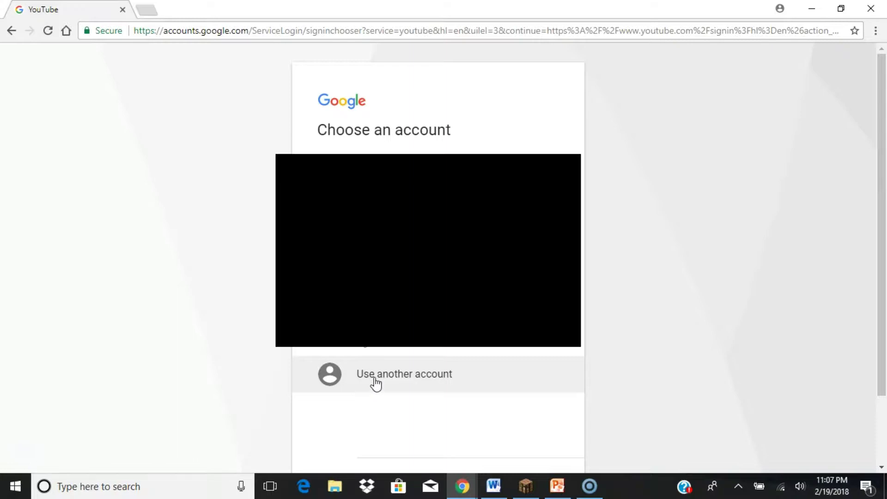
{"action": "left_click", "coordinate": [375, 380]}
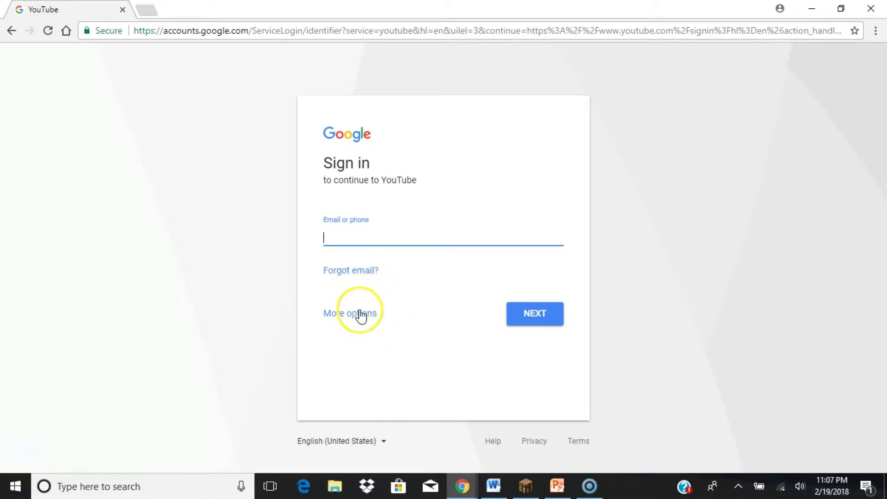
{"action": "left_click", "coordinate": [360, 315]}
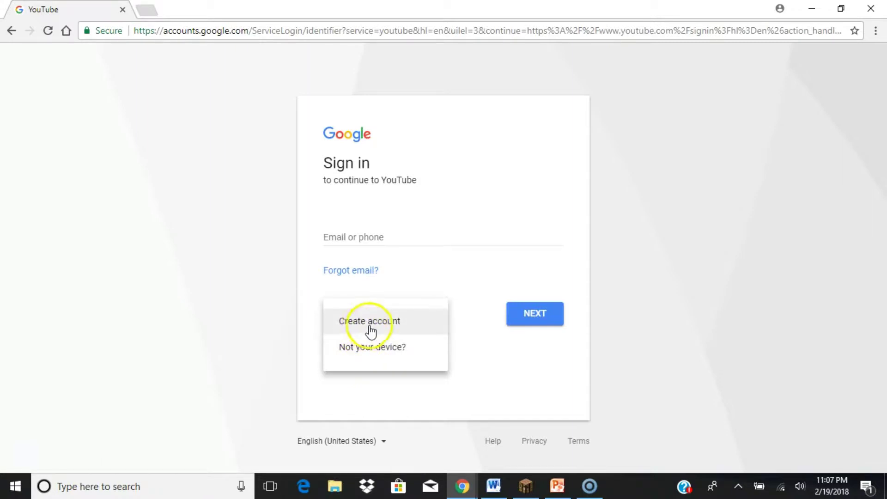
{"action": "left_click", "coordinate": [375, 324]}
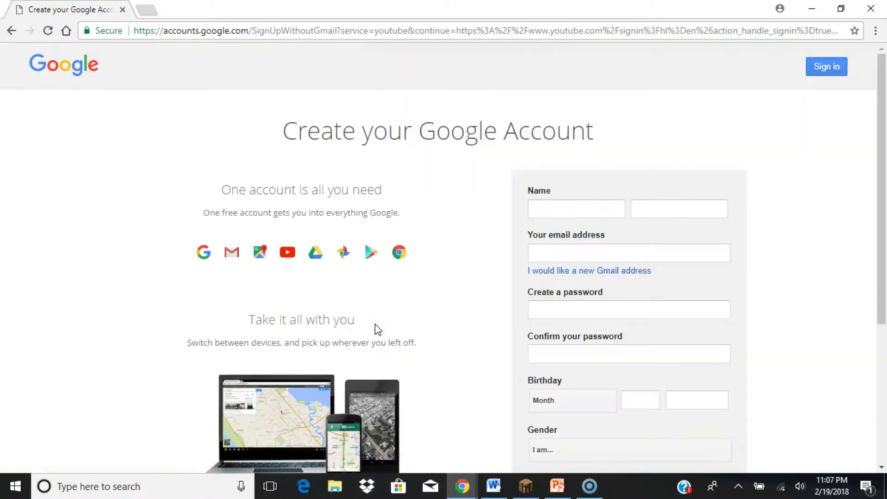
{"action": "left_click_drag", "start_coordinate": [885, 152], "coordinate": [885, 183]}
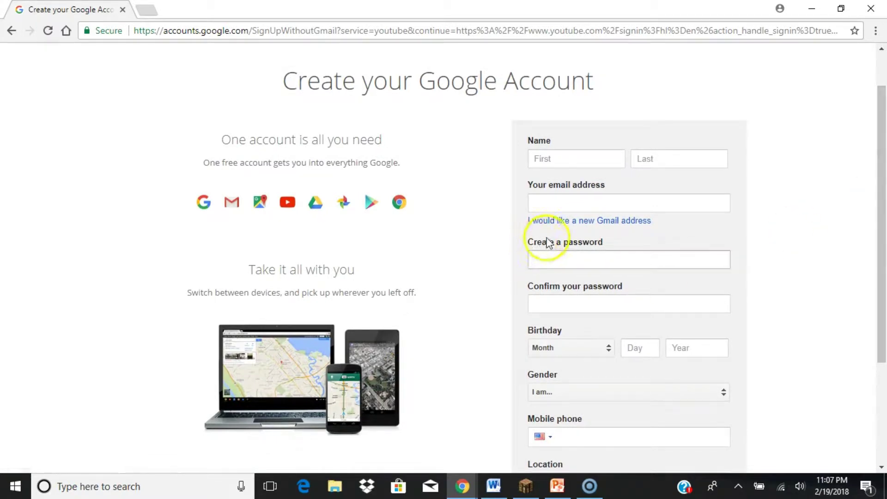
{"action": "left_click", "coordinate": [561, 222]}
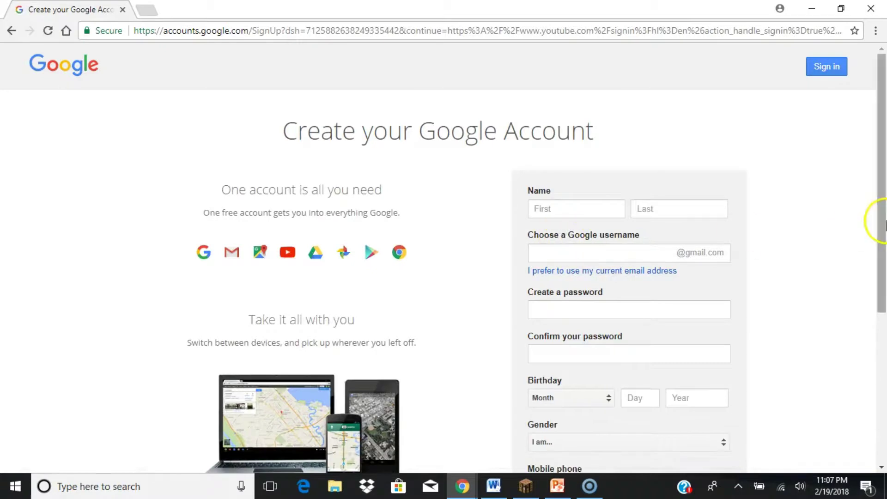
- Enter the account holder's first and last name in the sign-up form
{"action": "left_click_drag", "start_coordinate": [886, 226], "coordinate": [886, 244]}
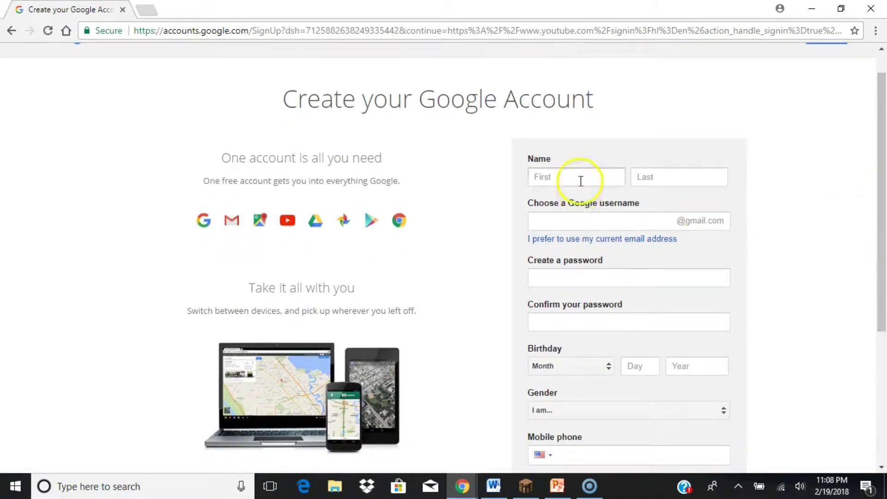
{"action": "left_click", "coordinate": [580, 181]}
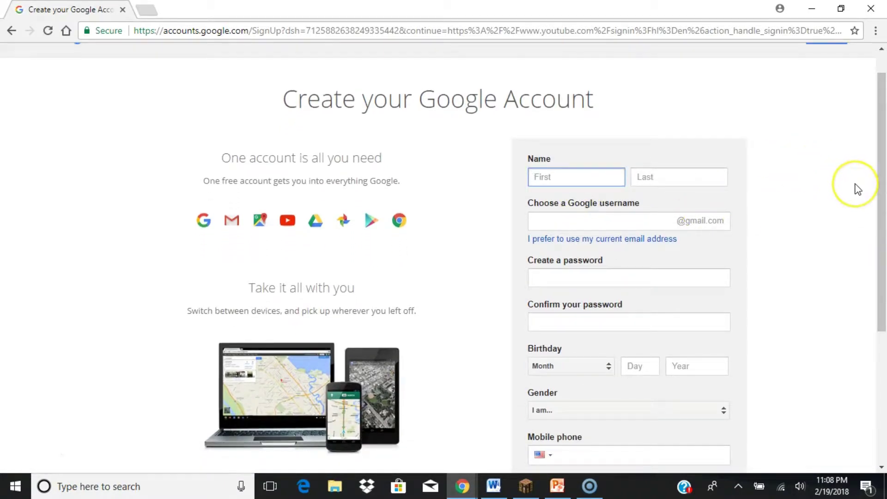
{"action": "left_click_drag", "start_coordinate": [881, 189], "coordinate": [884, 209]}
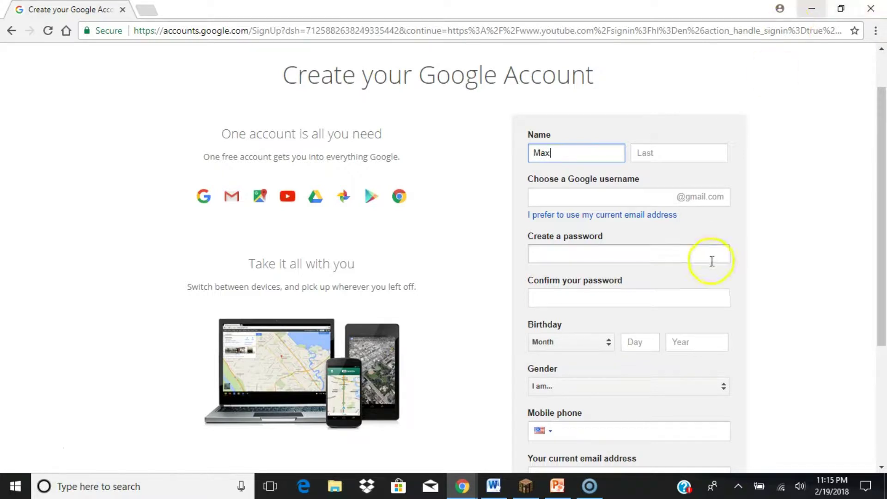
{"action": "left_click", "coordinate": [646, 155]}
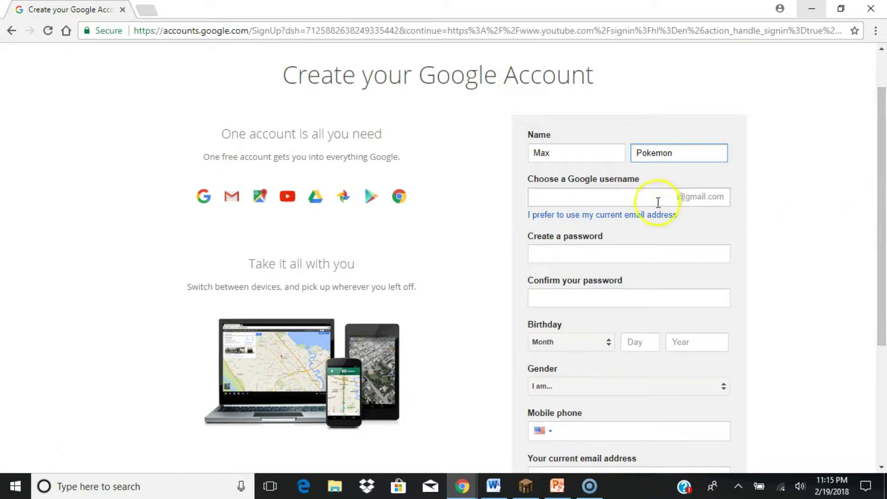
- Enter a Gmail username based on the account holder's name and have its availability checked
{"action": "left_click", "coordinate": [639, 197]}
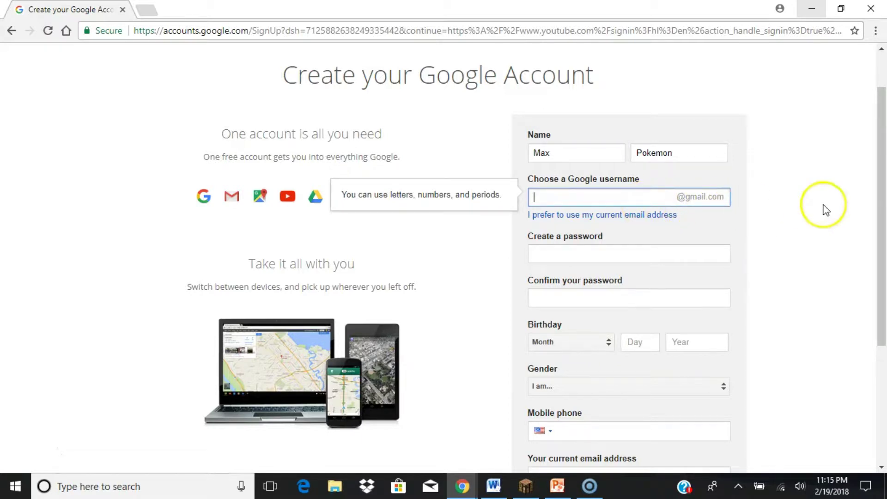
{"action": "mouse_move", "coordinate": [884, 169]}
{"action": "left_mouse_down"}
{"action": "mouse_move", "coordinate": [885, 141]}
{"action": "mouse_move", "coordinate": [884, 169]}
{"action": "left_mouse_up"}
{"action": "left_click", "coordinate": [550, 202]}
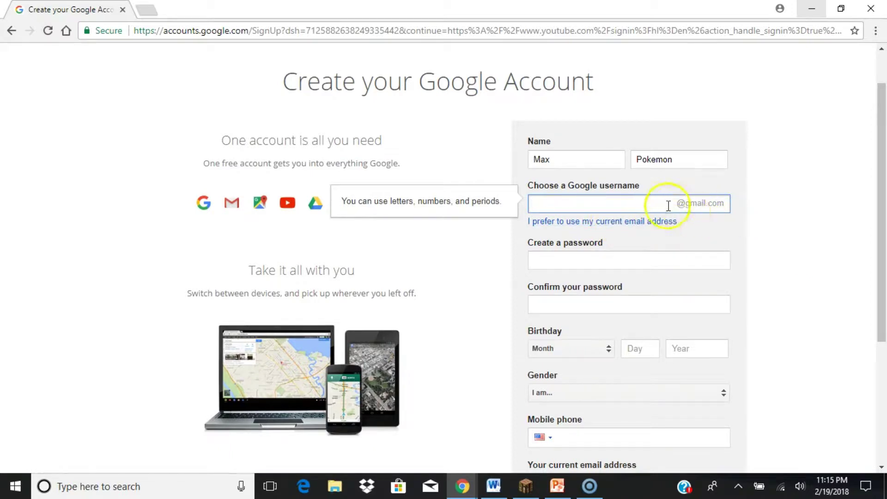
{"action": "left_click", "coordinate": [703, 211]}
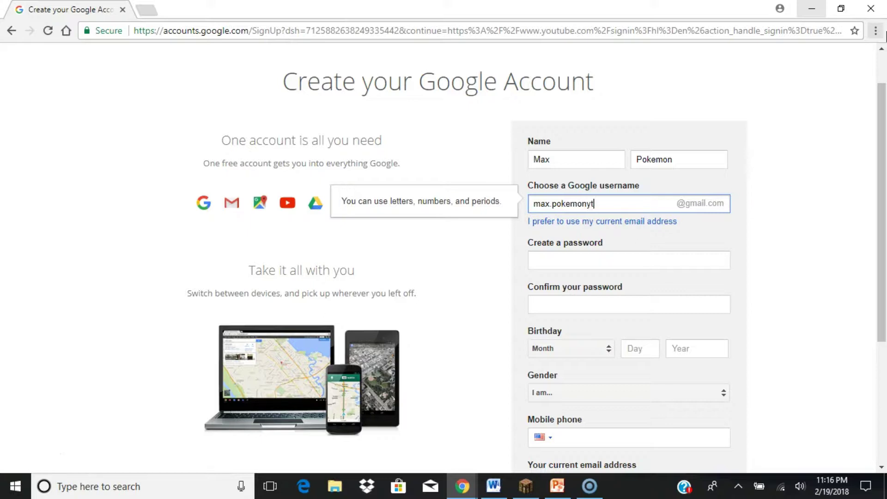
{"action": "left_click", "coordinate": [645, 258]}
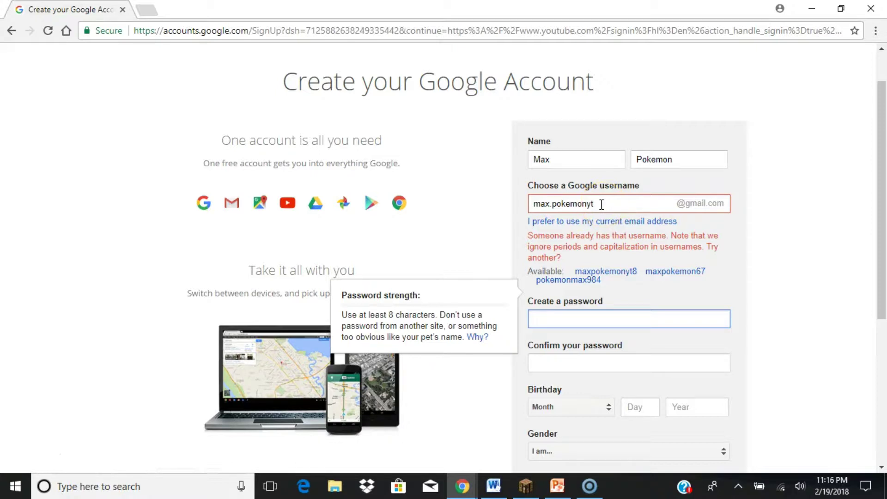
- Append digits to the Gmail username to make it unique, and enter and confirm the account password
{"action": "left_click", "coordinate": [562, 200]}
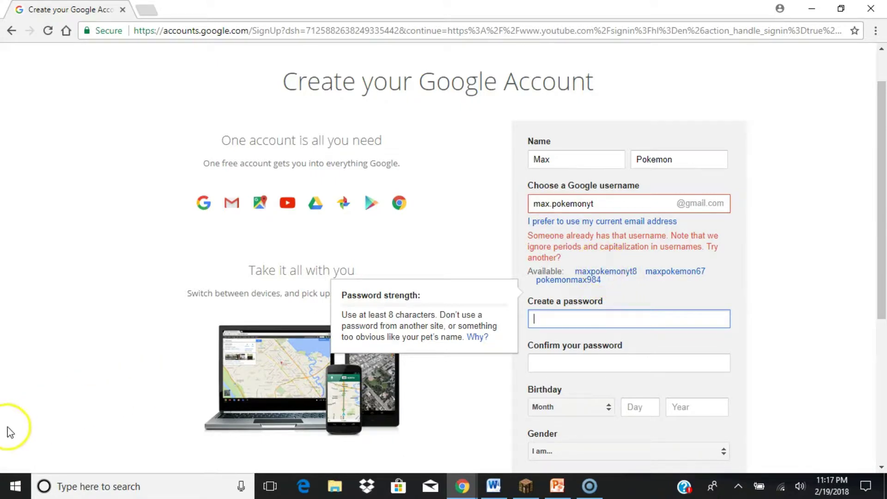
{"action": "left_click", "coordinate": [624, 203]}
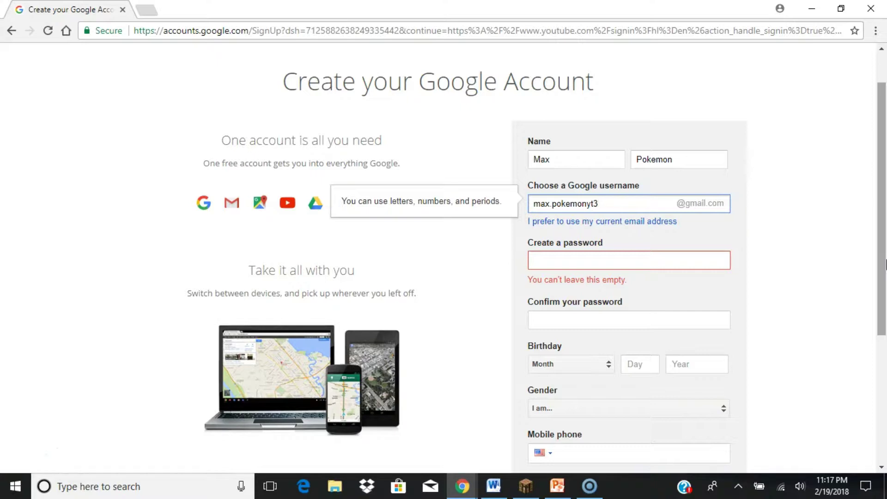
{"action": "left_click", "coordinate": [726, 254]}
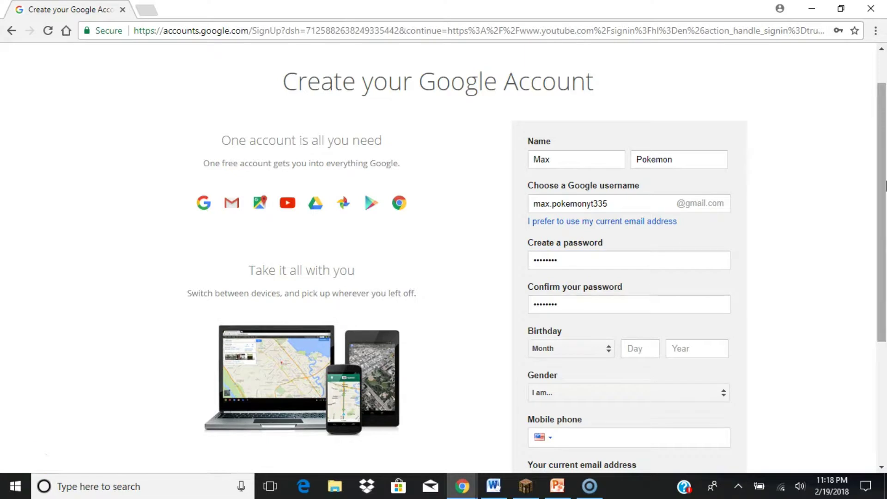
- Fill in the account holder's birthday with month, day and year
{"action": "left_click_drag", "start_coordinate": [886, 184], "coordinate": [885, 256]}
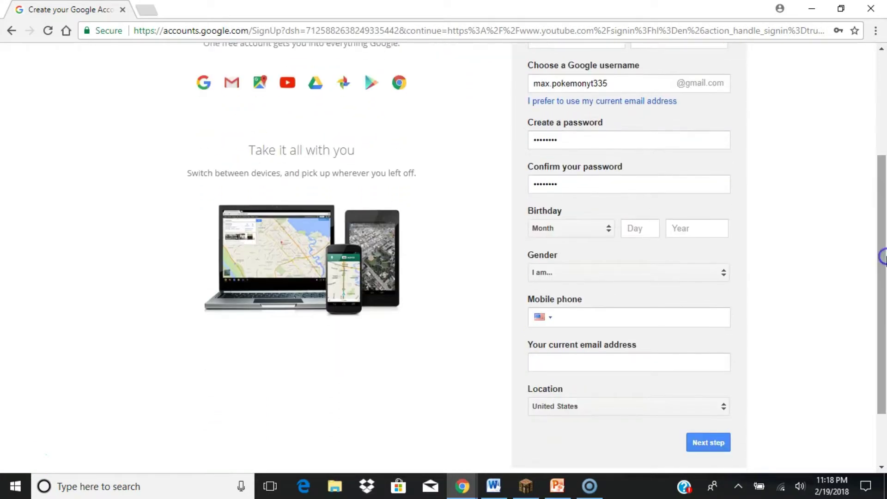
{"action": "left_click", "coordinate": [575, 233]}
{"action": "left_click", "coordinate": [568, 295]}
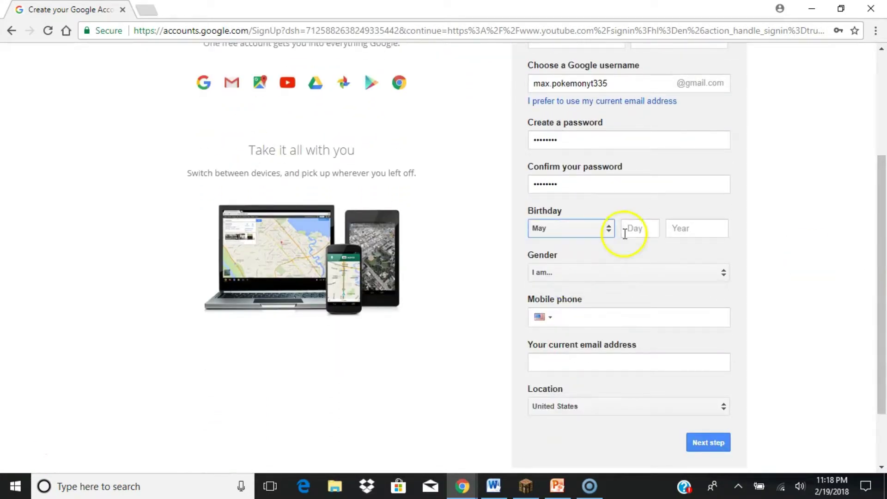
{"action": "left_click", "coordinate": [625, 234]}
{"action": "type", "text": "03"}
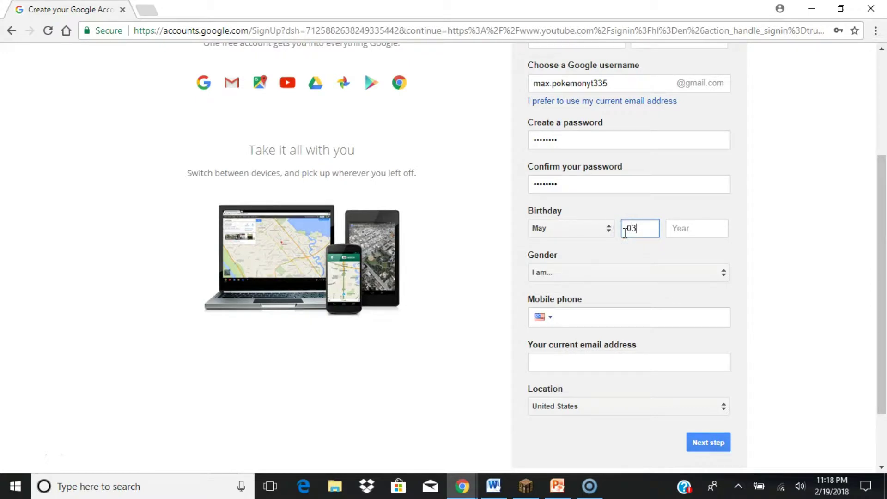
{"action": "left_click", "coordinate": [694, 231]}
{"action": "type", "text": "1995"}
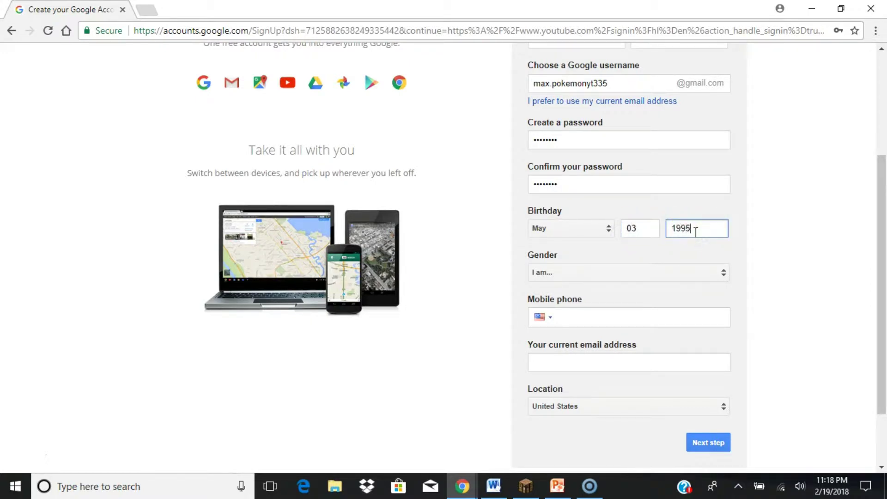
- Set the gender to Male and the location to United States
{"action": "left_click", "coordinate": [661, 272]}
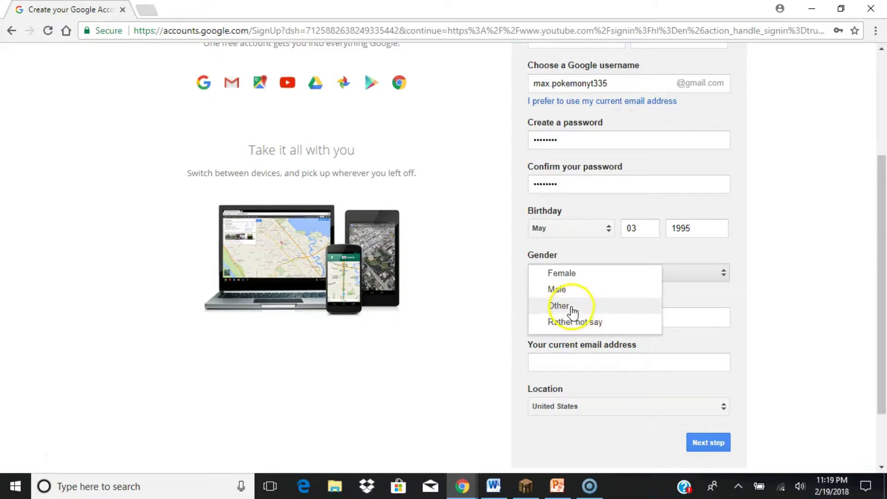
{"action": "left_click", "coordinate": [555, 290]}
{"action": "left_click_drag", "start_coordinate": [878, 284], "coordinate": [886, 329]}
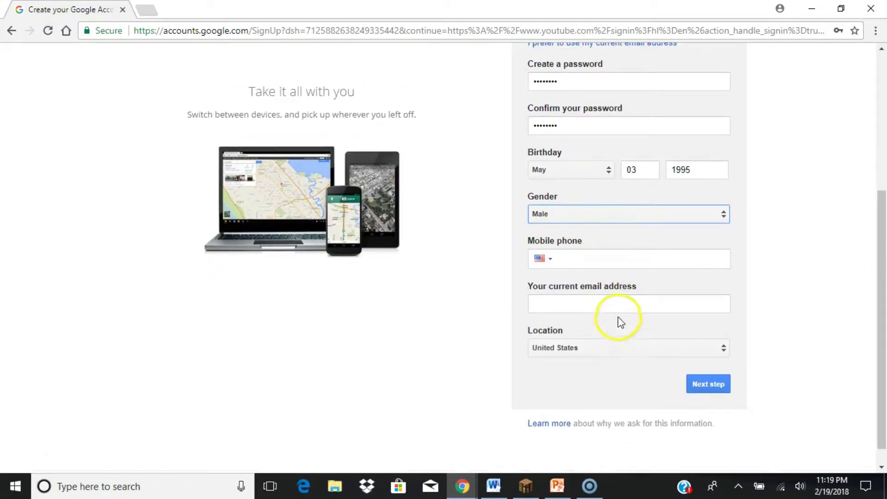
{"action": "left_click", "coordinate": [614, 302]}
{"action": "left_click", "coordinate": [595, 359]}
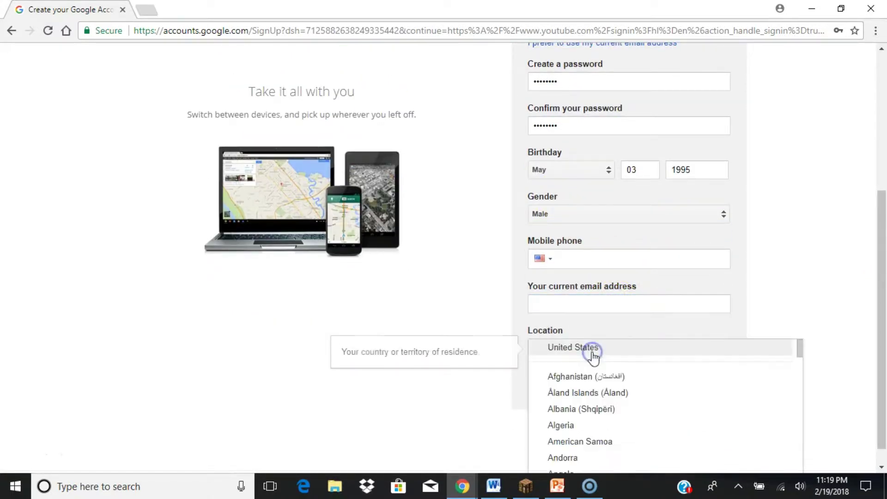
{"action": "left_click", "coordinate": [584, 357]}
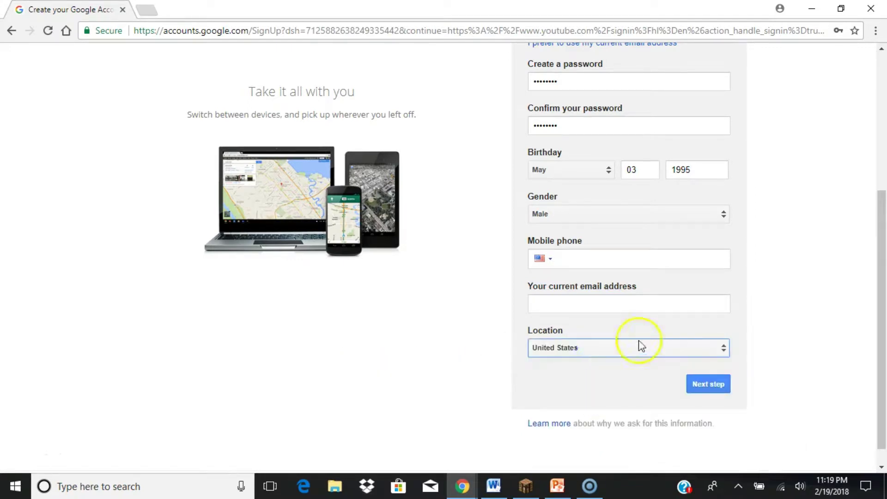
{"action": "mouse_move", "coordinate": [881, 337]}
{"action": "left_mouse_down"}
{"action": "mouse_move", "coordinate": [884, 240]}
{"action": "mouse_move", "coordinate": [883, 344]}
{"action": "left_mouse_up"}
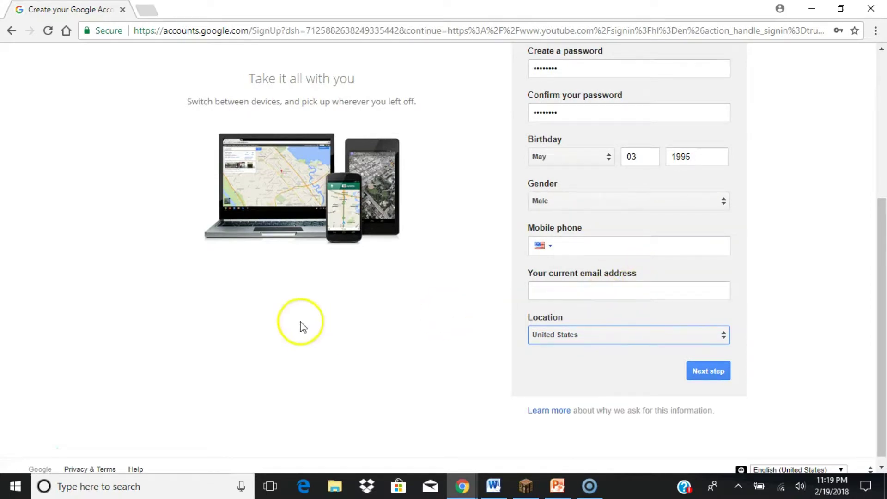
- Fill in the account holder's mobile phone number and current email address
{"action": "left_click", "coordinate": [559, 248]}
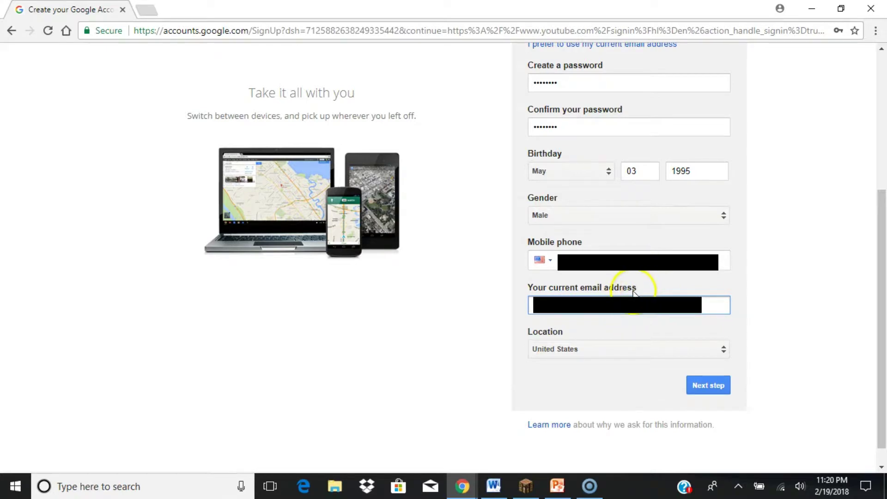
{"action": "left_click", "coordinate": [636, 290]}
{"action": "left_click", "coordinate": [619, 287]}
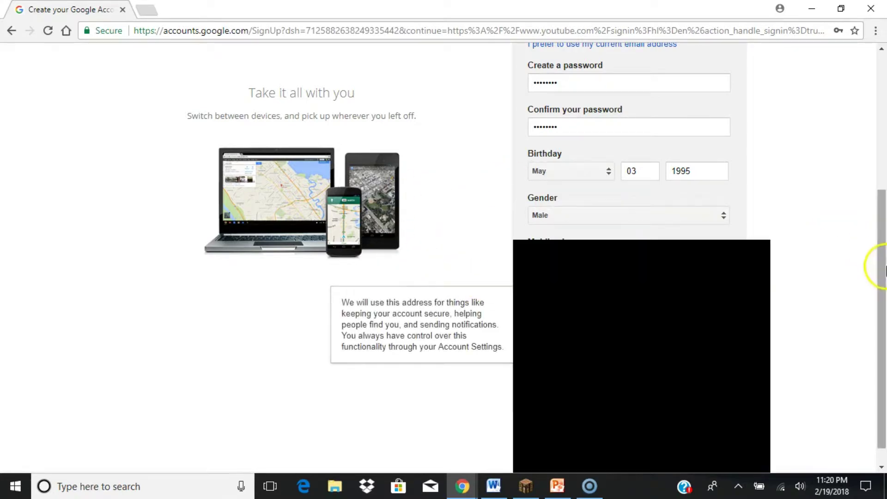
- Review the completed sign-up form and look at the country code choices for the mobile phone
{"action": "left_click_drag", "start_coordinate": [882, 268], "coordinate": [884, 182]}
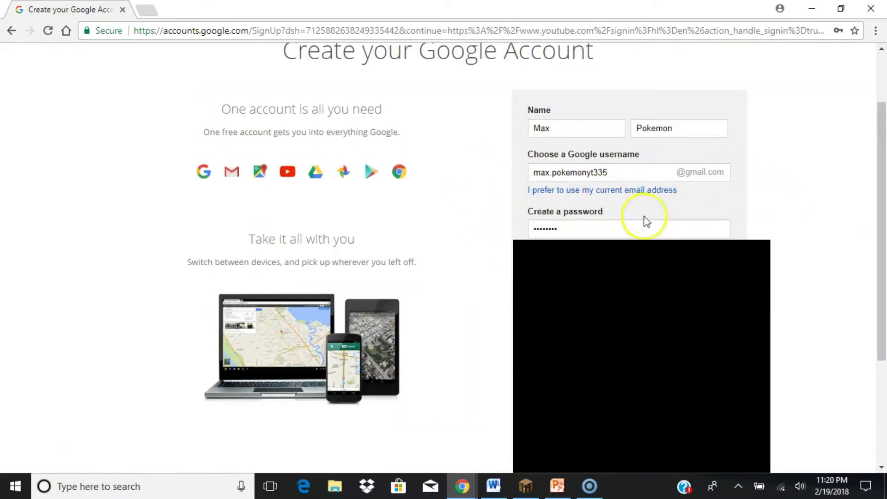
{"action": "left_click_drag", "start_coordinate": [881, 222], "coordinate": [883, 334]}
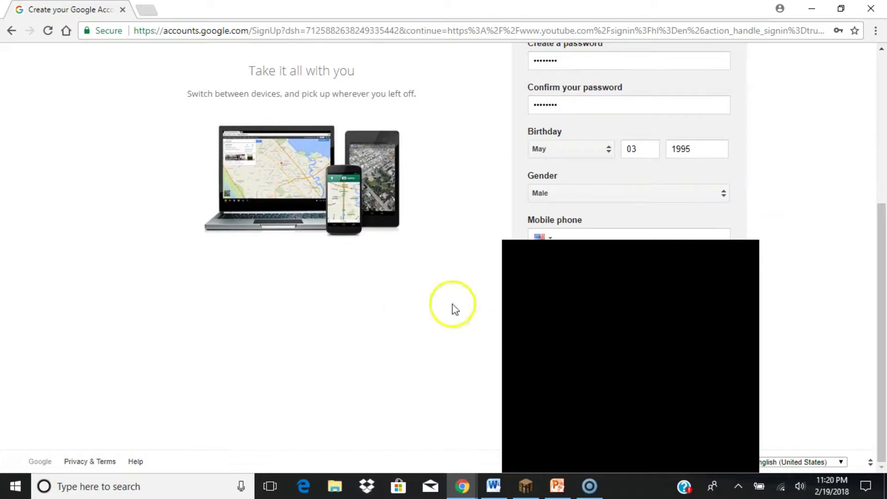
{"action": "left_click", "coordinate": [543, 240]}
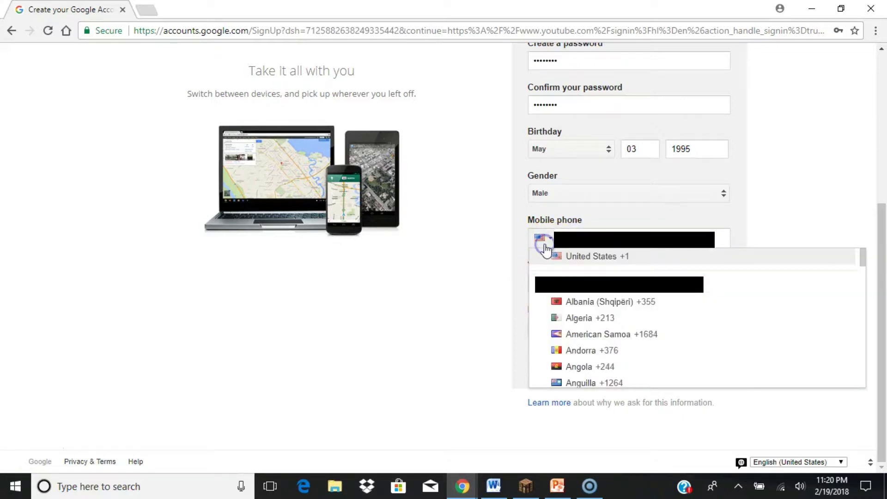
{"action": "left_click", "coordinate": [518, 251]}
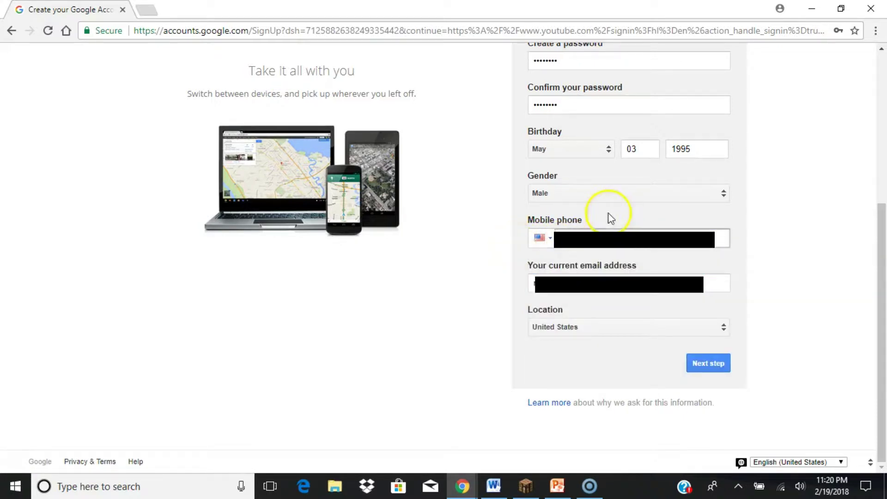
{"action": "left_click", "coordinate": [552, 238]}
{"action": "left_click", "coordinate": [480, 267]}
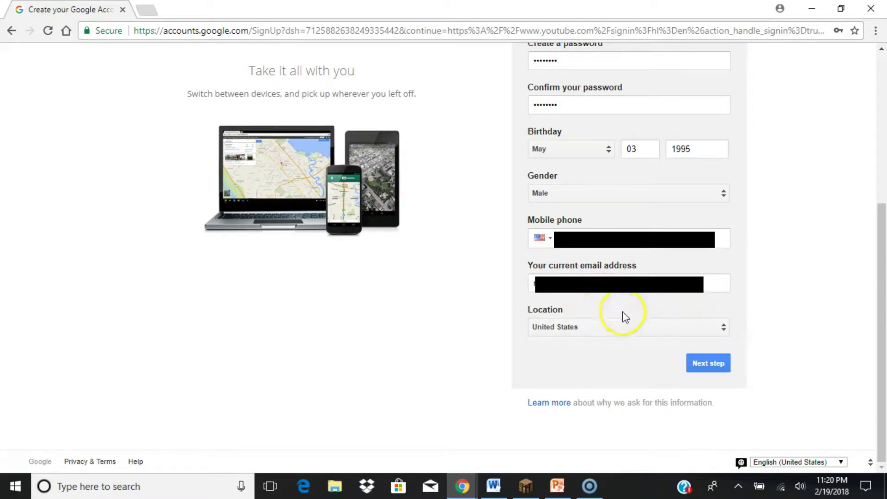
- Submit the completed sign-up form and agree to Google's Privacy and Terms
{"action": "left_click", "coordinate": [692, 364]}
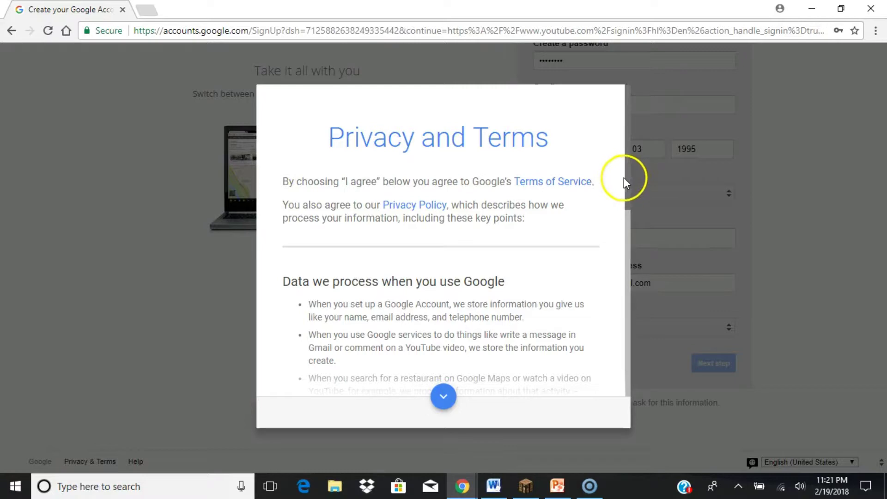
{"action": "left_click_drag", "start_coordinate": [624, 178], "coordinate": [648, 381]}
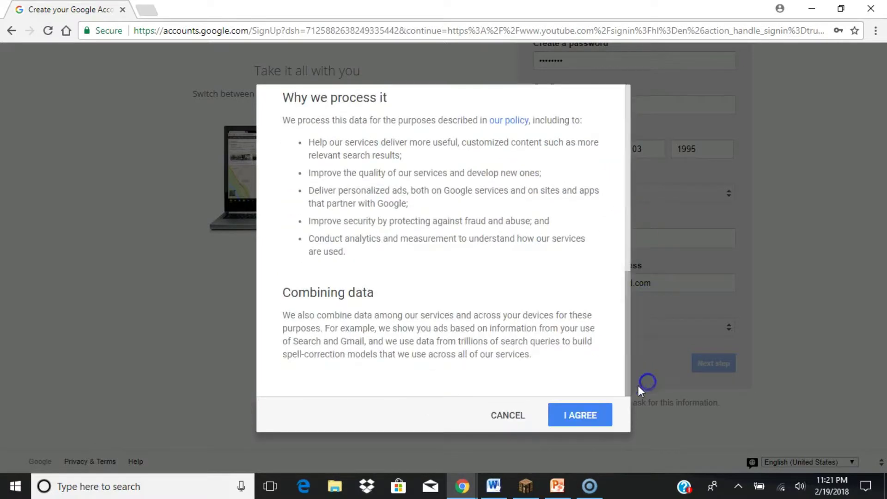
{"action": "left_click", "coordinate": [564, 420]}
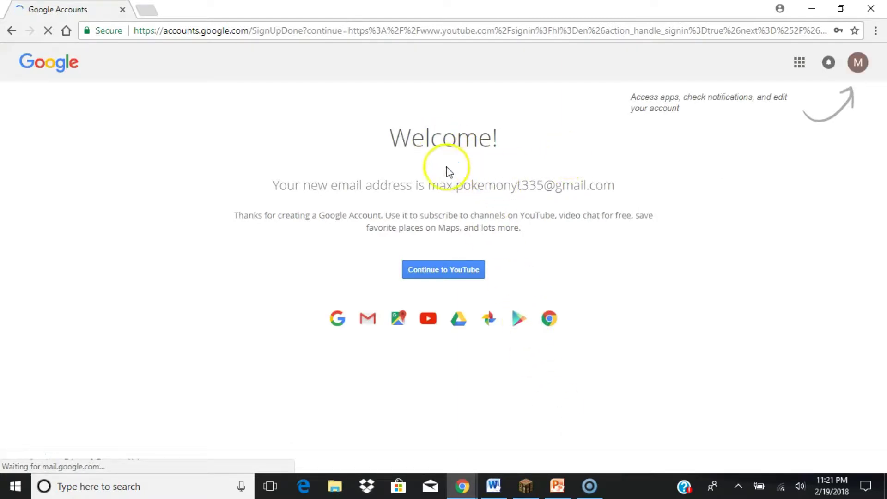
- Save the new account's login in the browser and continue to YouTube from the welcome page
{"action": "left_click", "coordinate": [432, 185]}
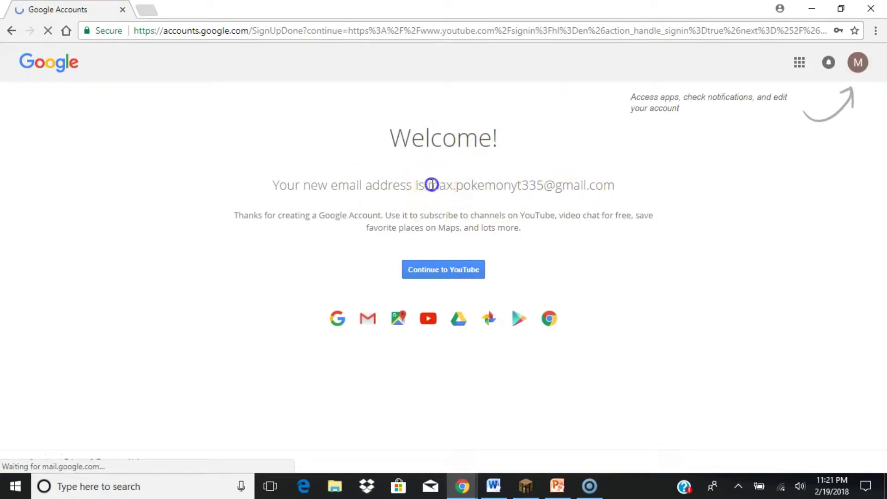
{"action": "left_click_drag", "start_coordinate": [432, 185], "coordinate": [659, 189]}
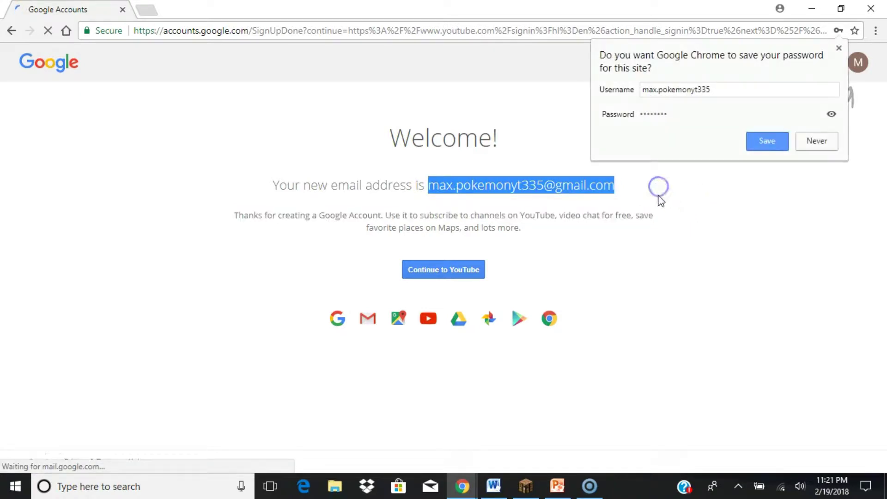
{"action": "left_click", "coordinate": [768, 139]}
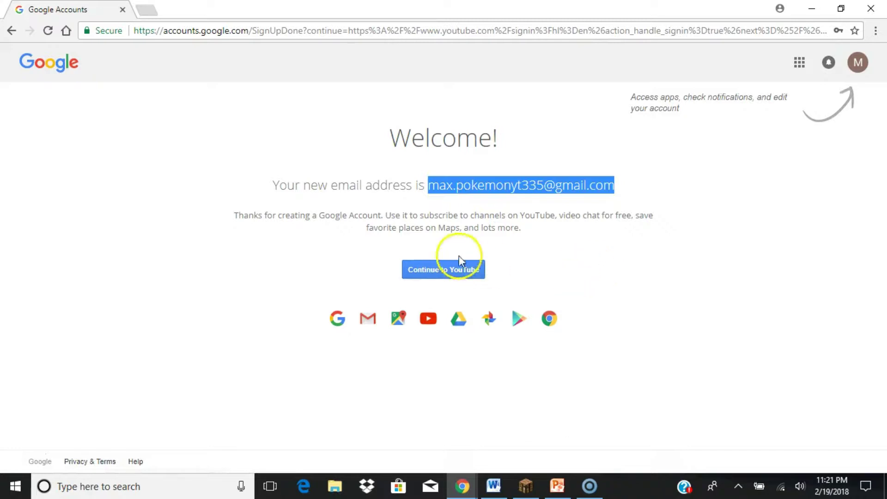
{"action": "left_click", "coordinate": [853, 64]}
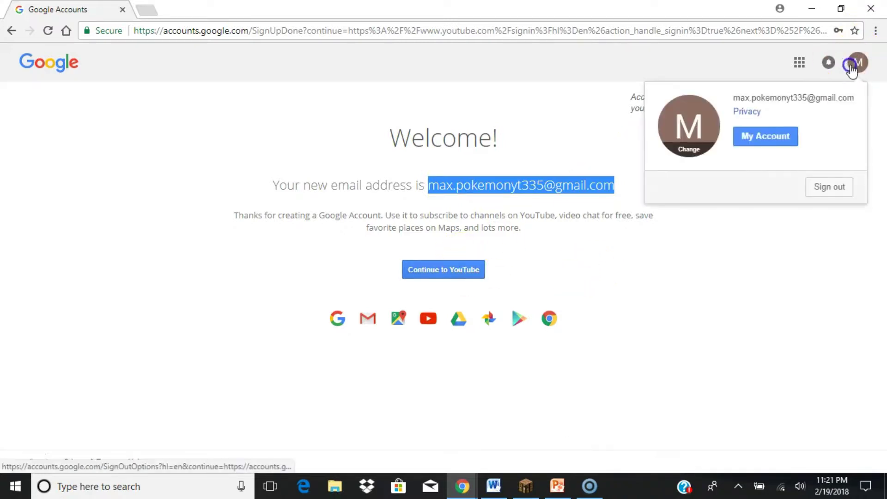
{"action": "left_click", "coordinate": [855, 64]}
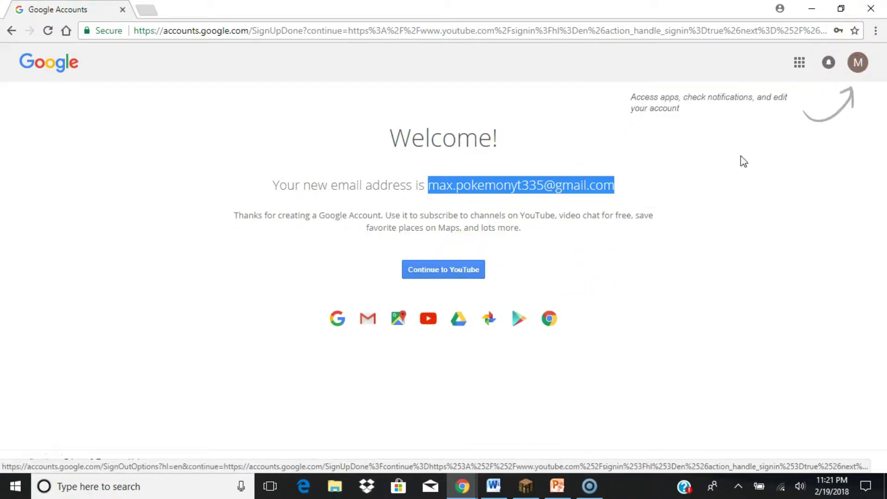
{"action": "left_click", "coordinate": [473, 273]}
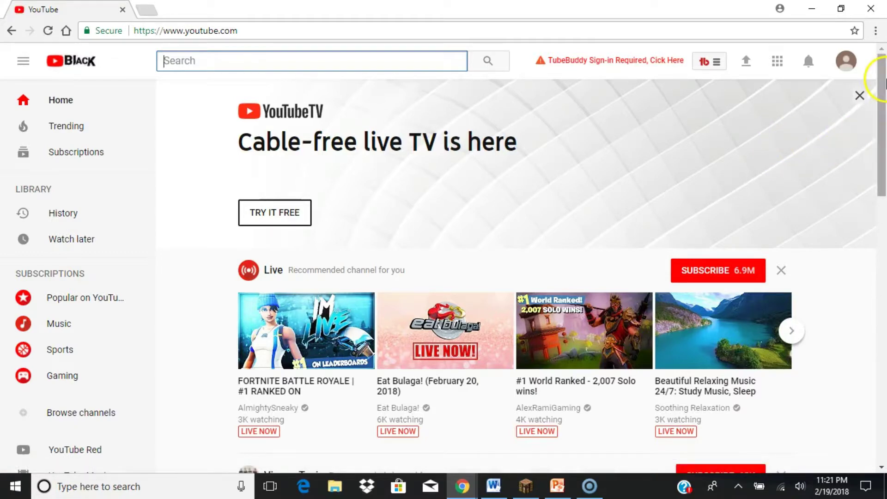
{"action": "mouse_move", "coordinate": [886, 83]}
{"action": "left_mouse_down"}
{"action": "mouse_move", "coordinate": [886, 99]}
{"action": "mouse_move", "coordinate": [884, 88]}
{"action": "left_mouse_up"}
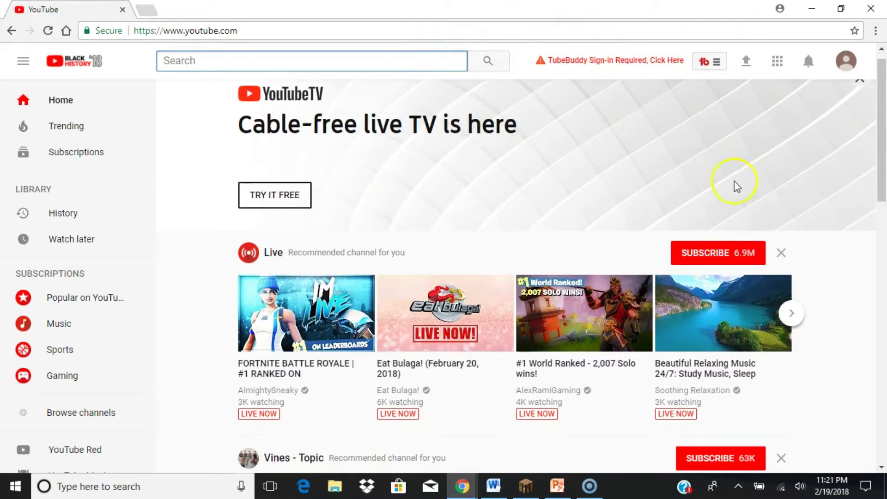
{"action": "scroll", "coordinate": [883, 203], "scroll_direction": "down", "scroll_amount": 4}
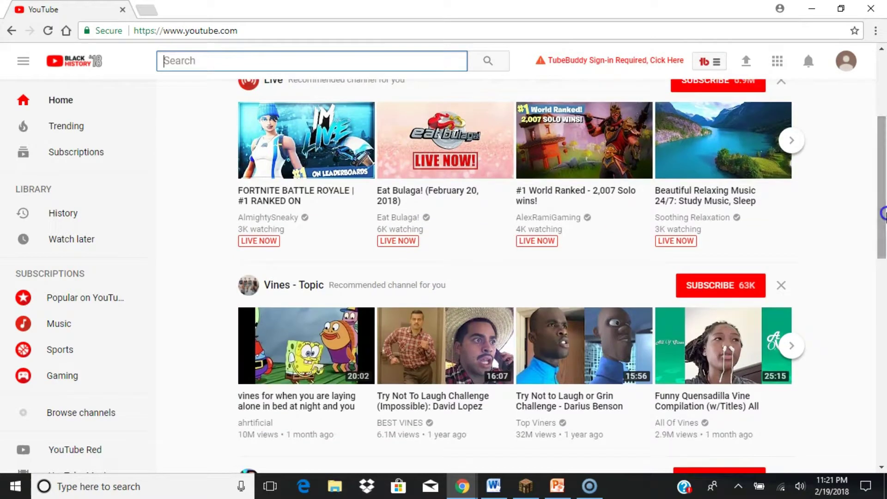
{"action": "scroll", "coordinate": [884, 220], "scroll_direction": "down", "scroll_amount": 2}
{"action": "left_click_drag", "start_coordinate": [884, 220], "coordinate": [884, 112]}
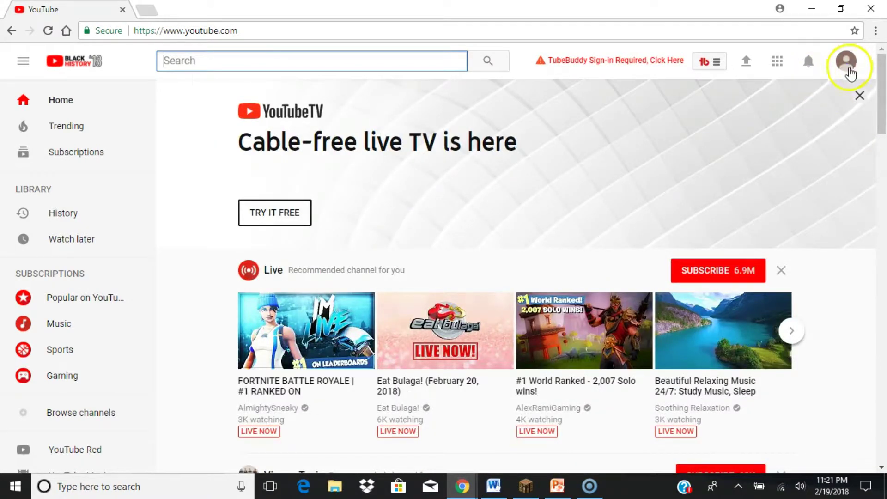
{"action": "left_click", "coordinate": [849, 68]}
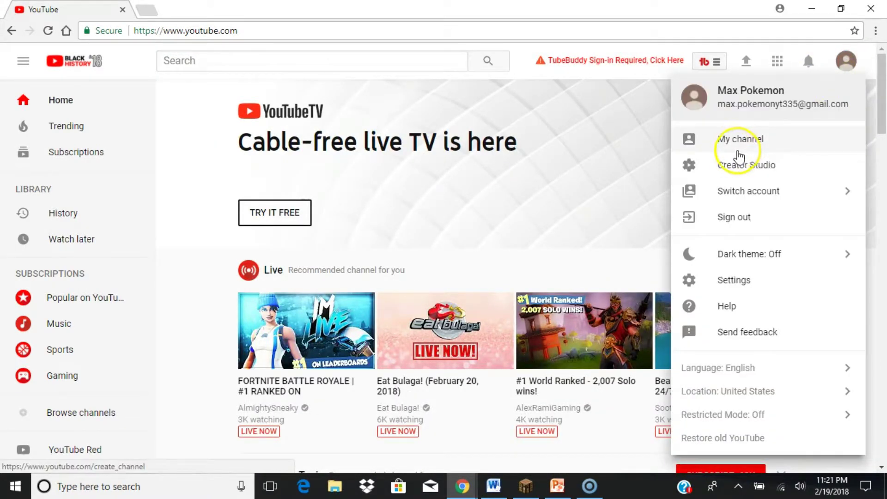
{"action": "left_click", "coordinate": [739, 152]}
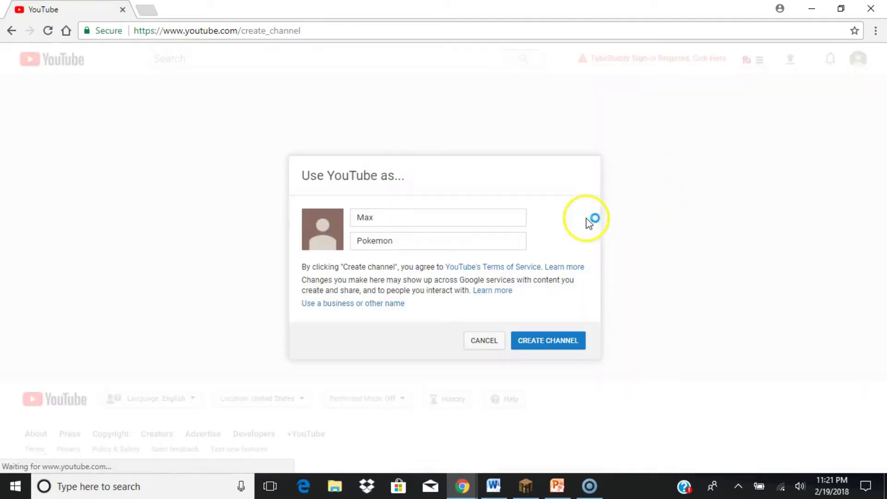
{"action": "left_click", "coordinate": [485, 344]}
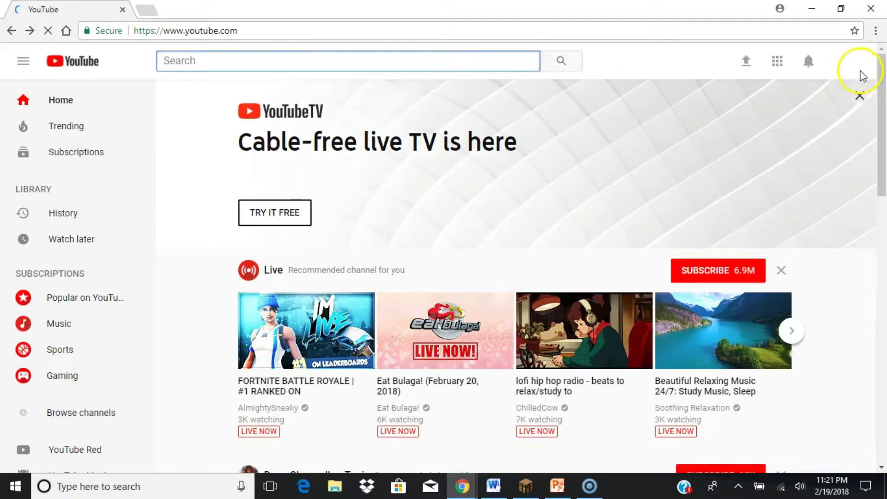
- Create a channel under a business or other name, with the Brand Account name "MaxOnator3 - Pokemon Unboxings"
{"action": "left_click", "coordinate": [853, 64]}
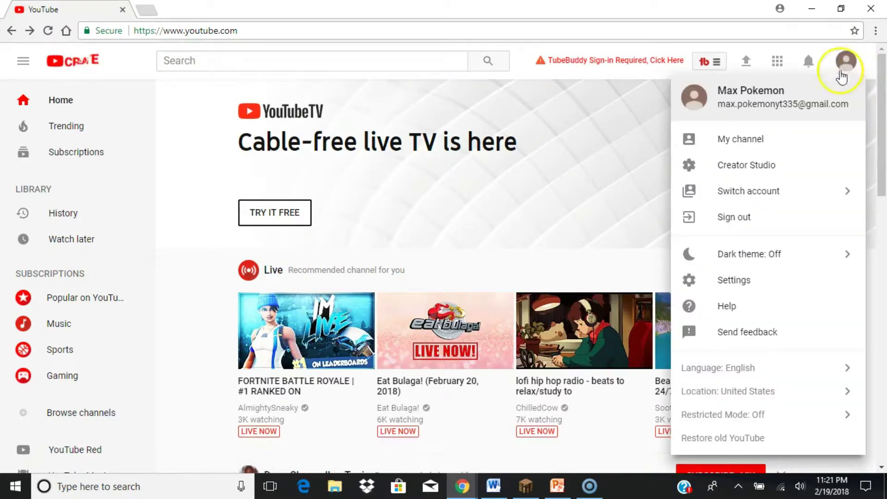
{"action": "left_click", "coordinate": [770, 148]}
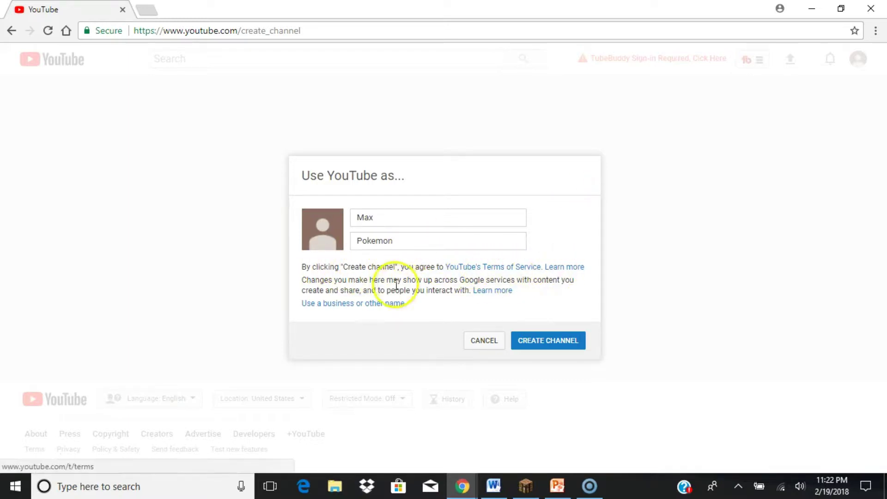
{"action": "left_click", "coordinate": [374, 303]}
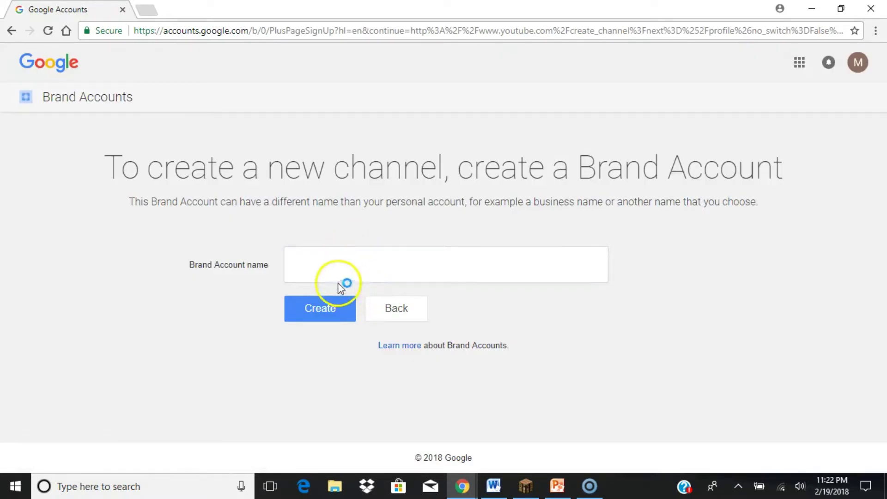
{"action": "left_click", "coordinate": [335, 269]}
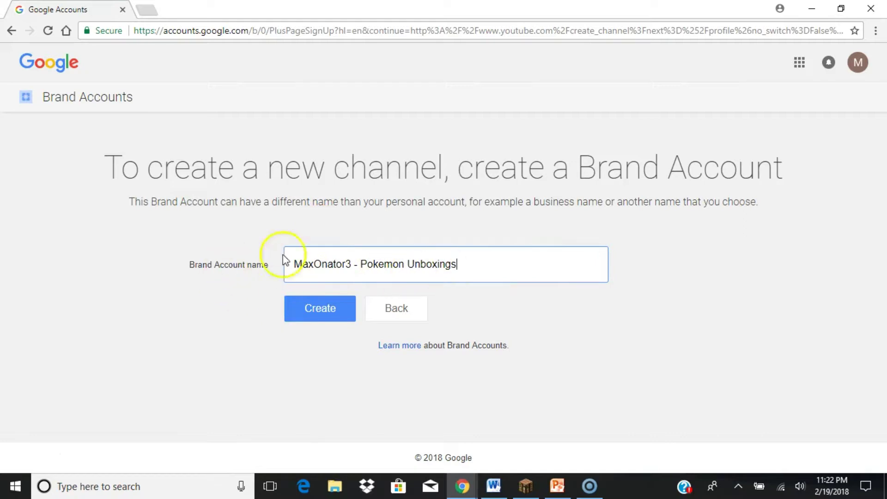
{"action": "left_click", "coordinate": [319, 315]}
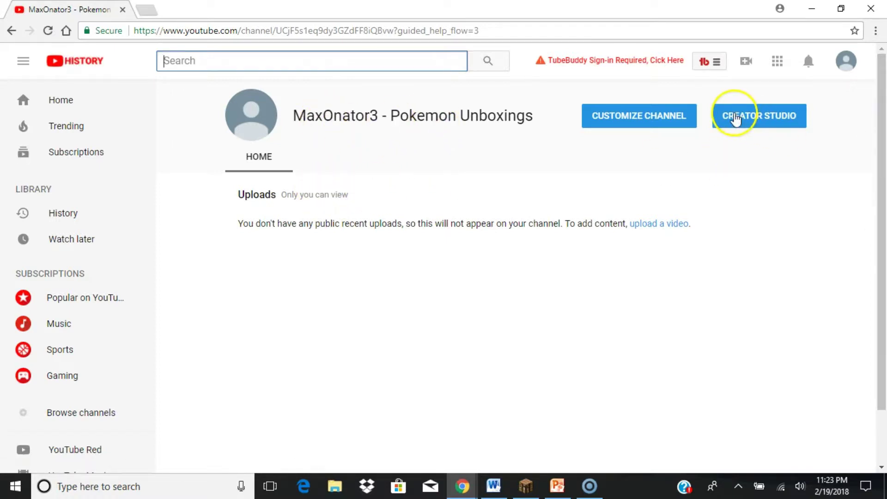
- Look through the new channel's Creator Studio, including its videos, comments and analytics overview
{"action": "left_click", "coordinate": [774, 117]}
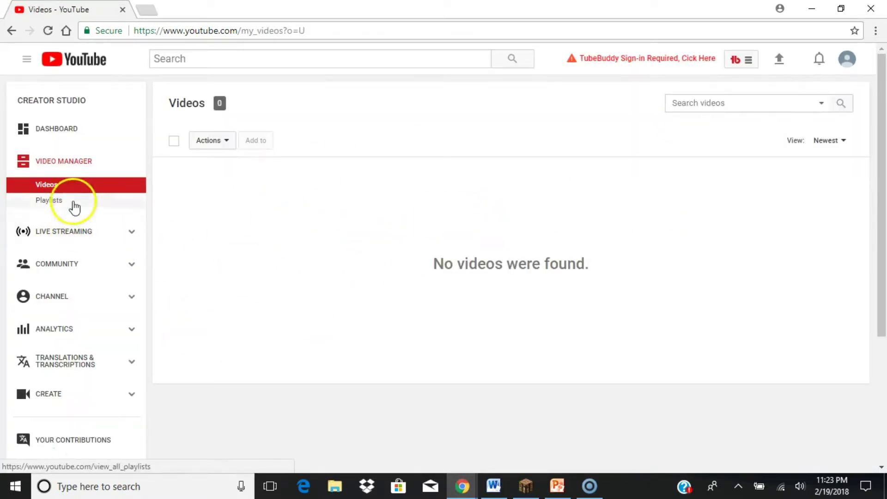
{"action": "left_click", "coordinate": [70, 122]}
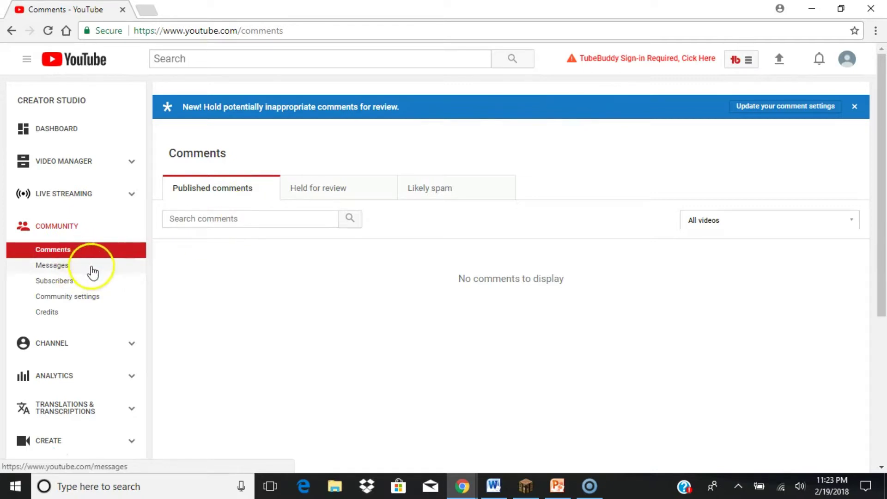
{"action": "left_click", "coordinate": [77, 283]}
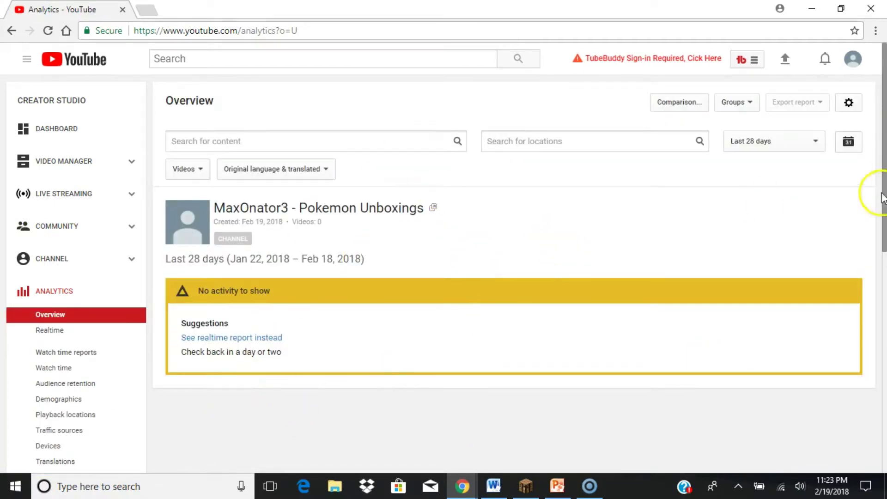
{"action": "left_click_drag", "start_coordinate": [884, 205], "coordinate": [884, 224]}
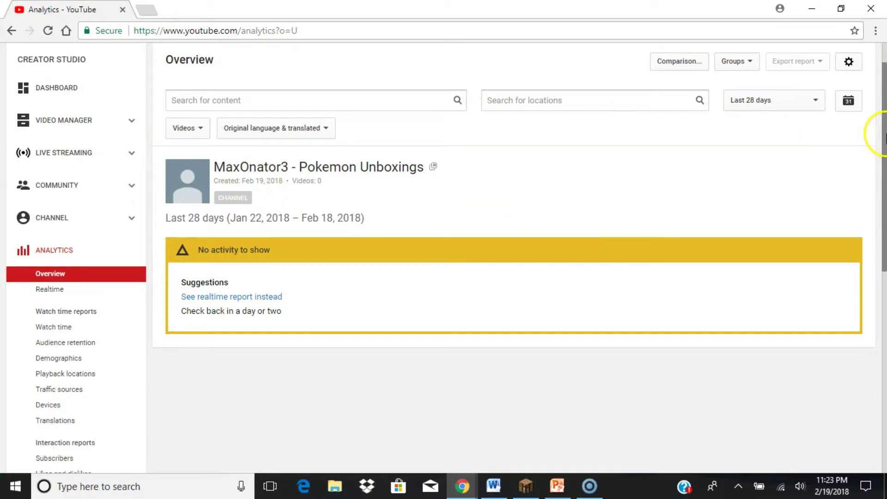
{"action": "left_click_drag", "start_coordinate": [883, 135], "coordinate": [883, 65]}
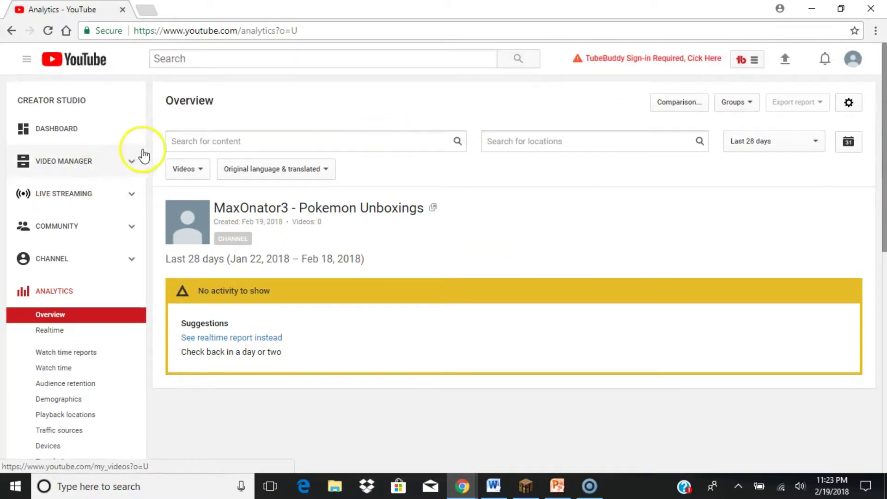
{"action": "left_click", "coordinate": [149, 133]}
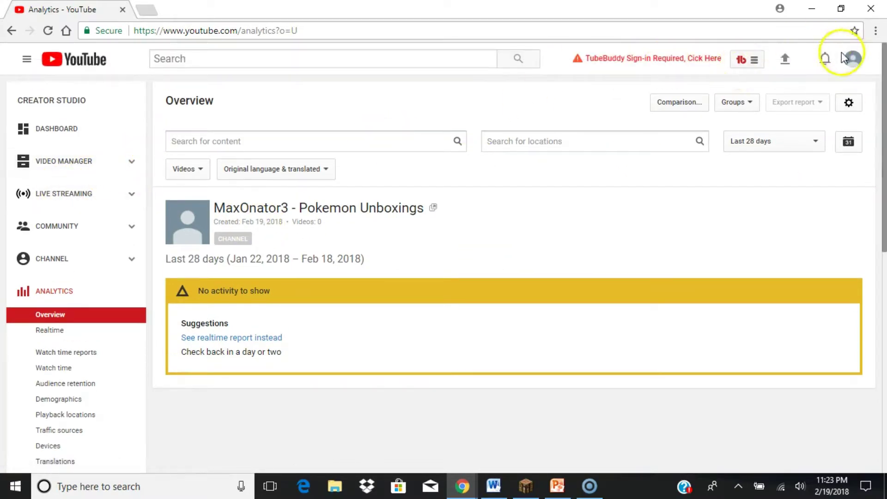
- Return to the channel page by way of the Creator Studio dashboard and open the channel for customization
{"action": "left_click", "coordinate": [852, 58]}
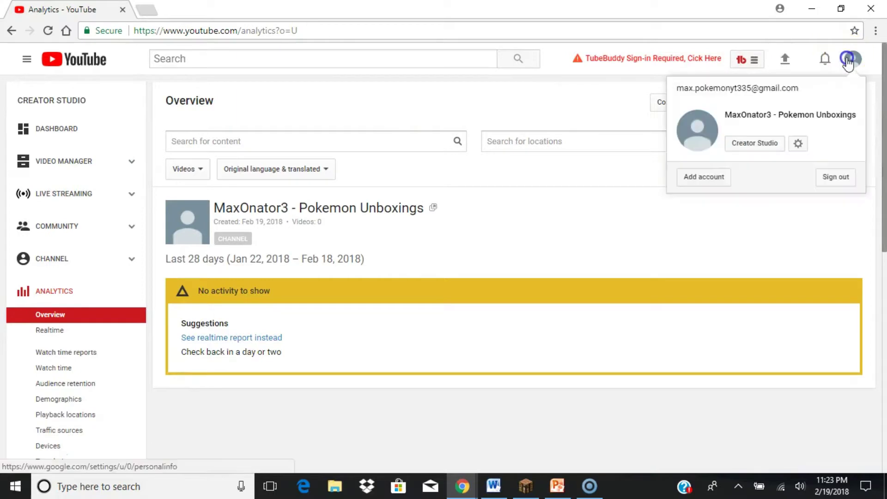
{"action": "left_click", "coordinate": [746, 148]}
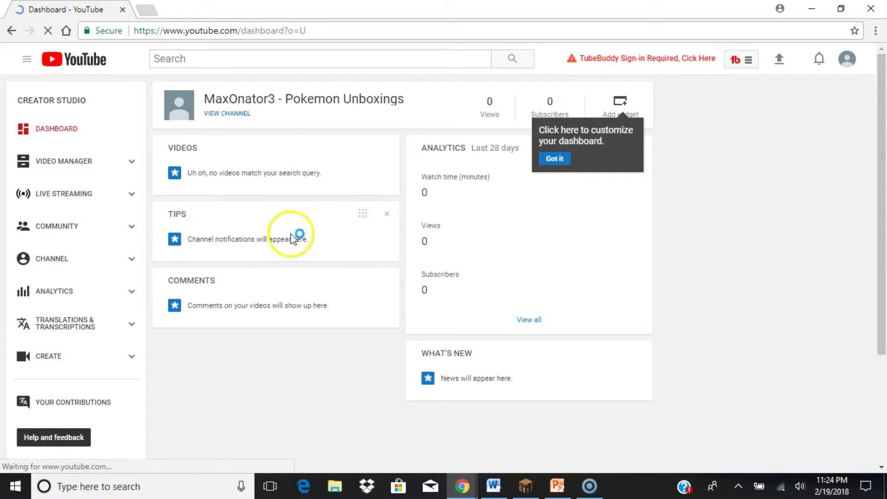
{"action": "left_click", "coordinate": [242, 115]}
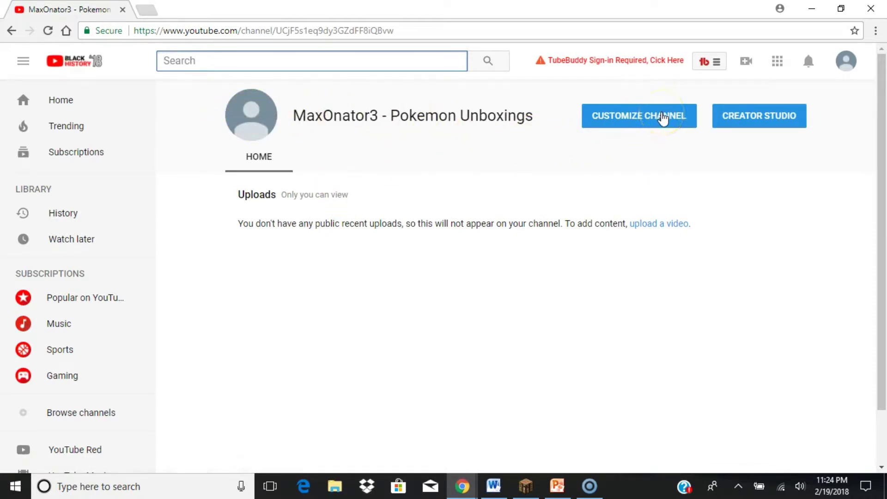
{"action": "left_click", "coordinate": [663, 117]}
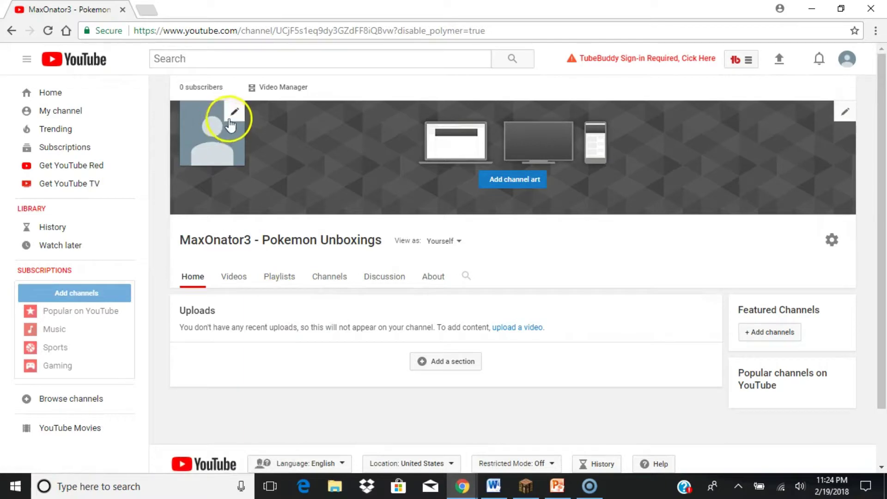
{"action": "mouse_move", "coordinate": [236, 118]}
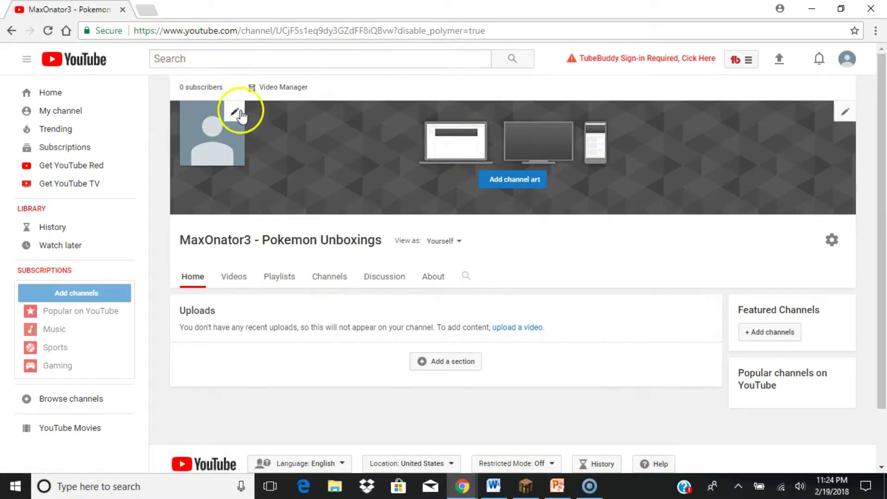
{"action": "left_click", "coordinate": [239, 113]}
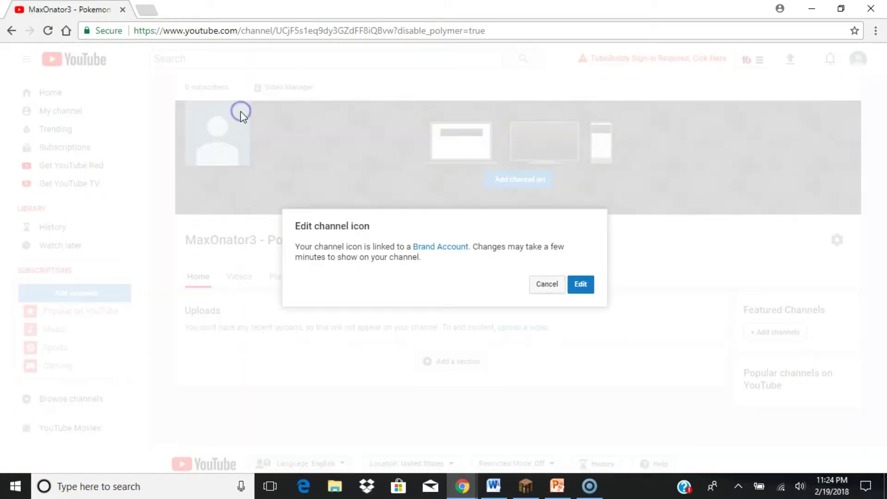
{"action": "left_click", "coordinate": [545, 285]}
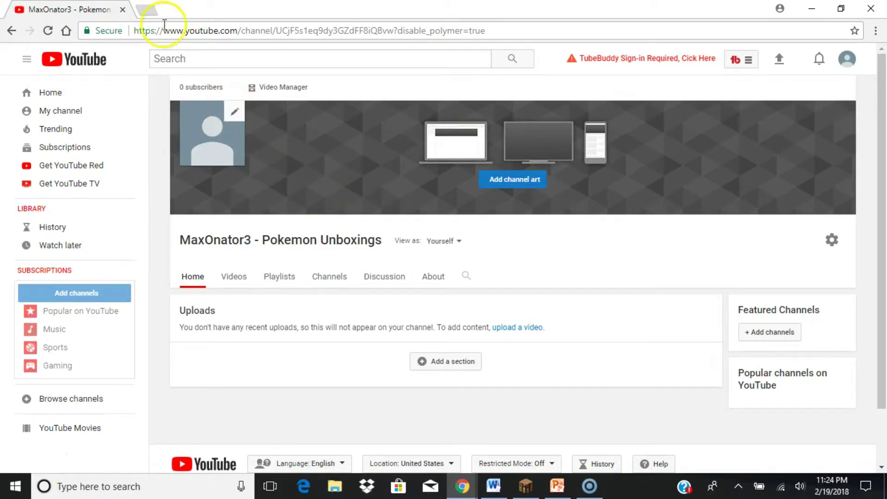
- Search Google for "snivy" in a new browser tab
{"action": "left_click", "coordinate": [150, 11]}
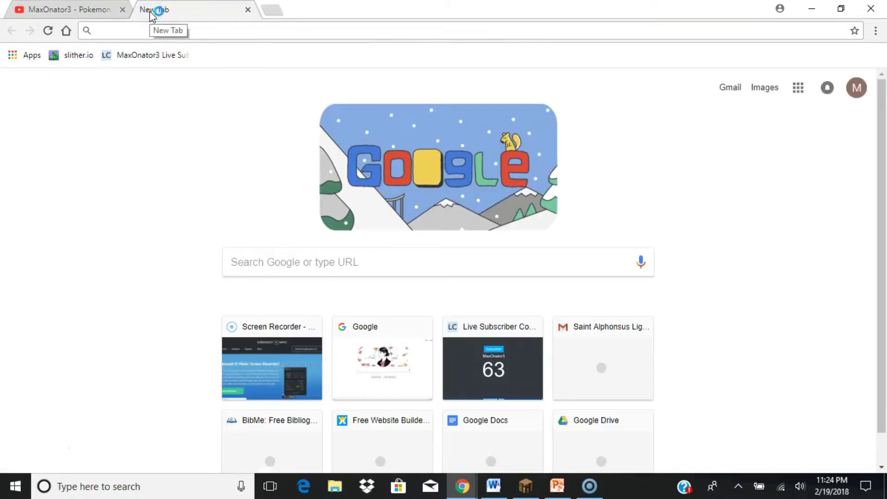
{"action": "type", "text": "snivy"}
{"action": "key", "text": "Return"}
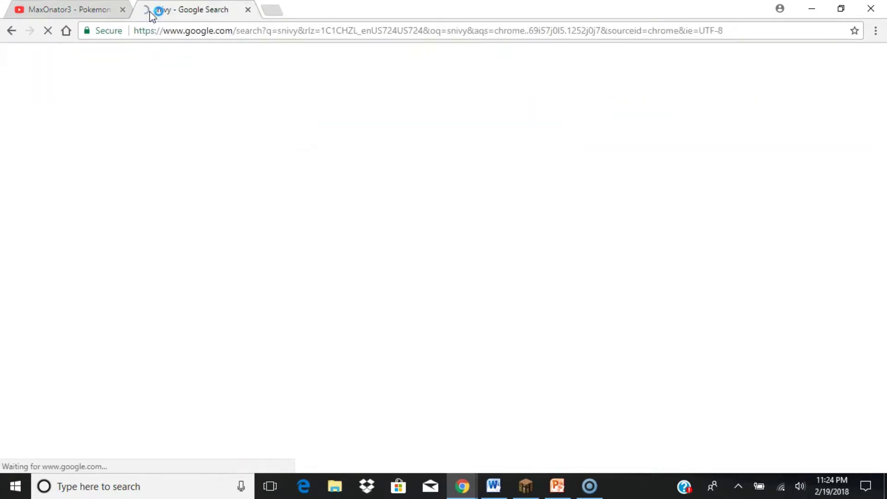
- Find the first Snivy picture in the image results and save it to the desktop
{"action": "left_click", "coordinate": [152, 109]}
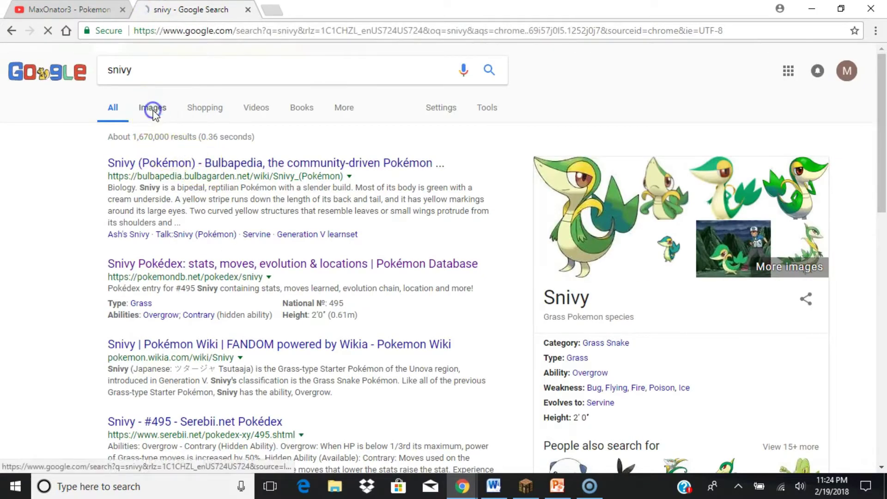
{"action": "left_click", "coordinate": [90, 235]}
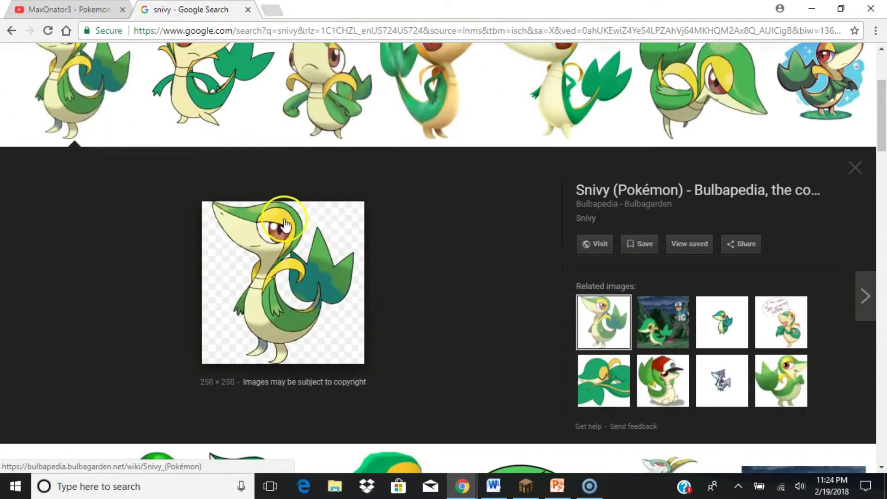
{"action": "left_click", "coordinate": [832, 6]}
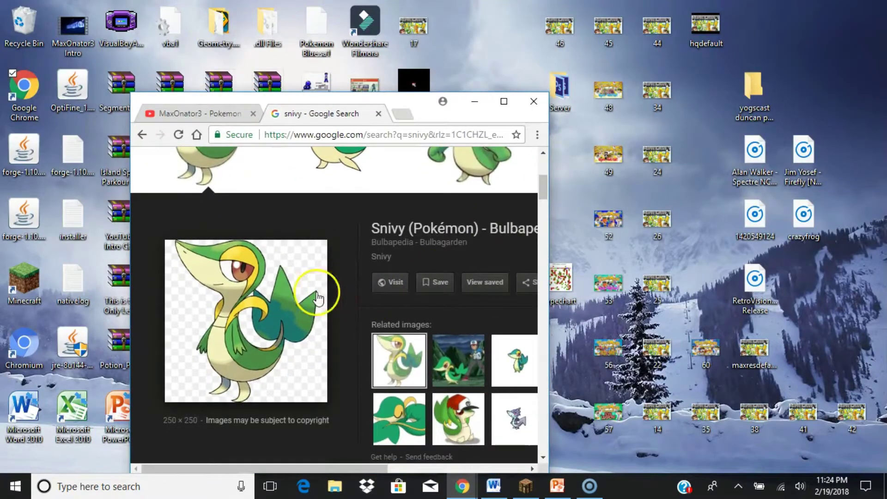
{"action": "left_click_drag", "start_coordinate": [301, 303], "coordinate": [492, 49]}
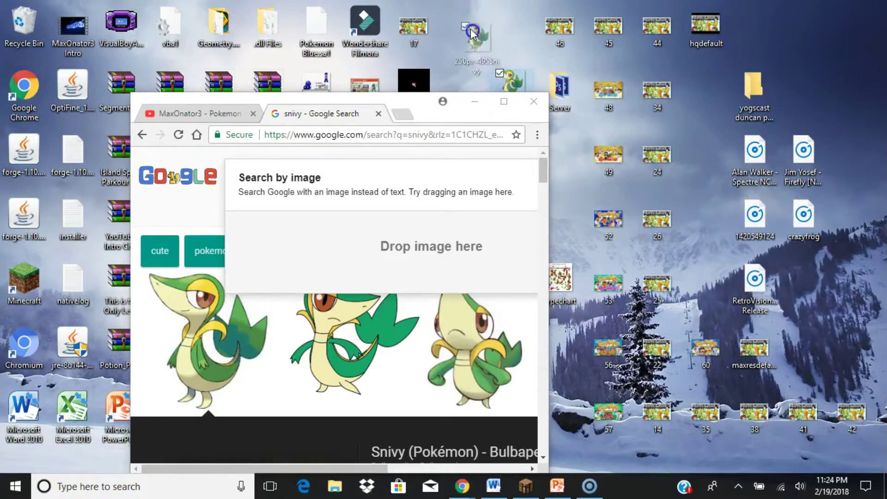
{"action": "left_click", "coordinate": [500, 106]}
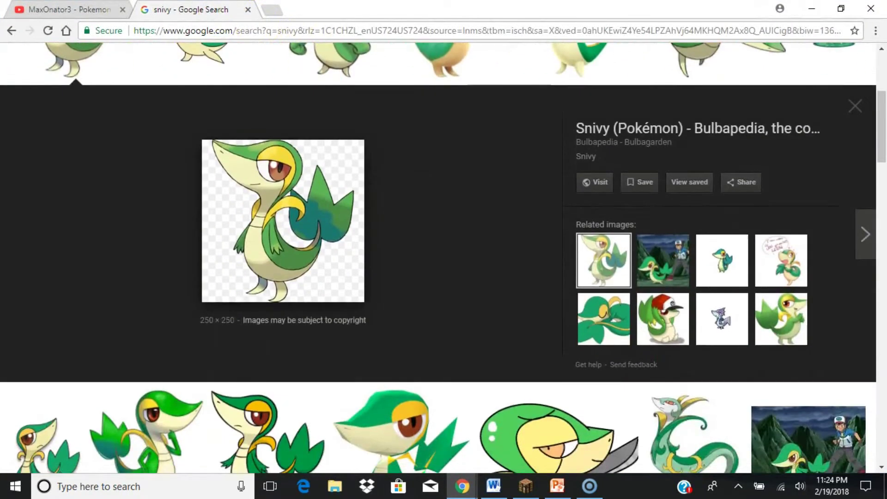
- Start editing the YouTube channel icon and upload the 250px-495Snivy picture from the desktop as the profile photo
{"action": "left_click", "coordinate": [69, 9]}
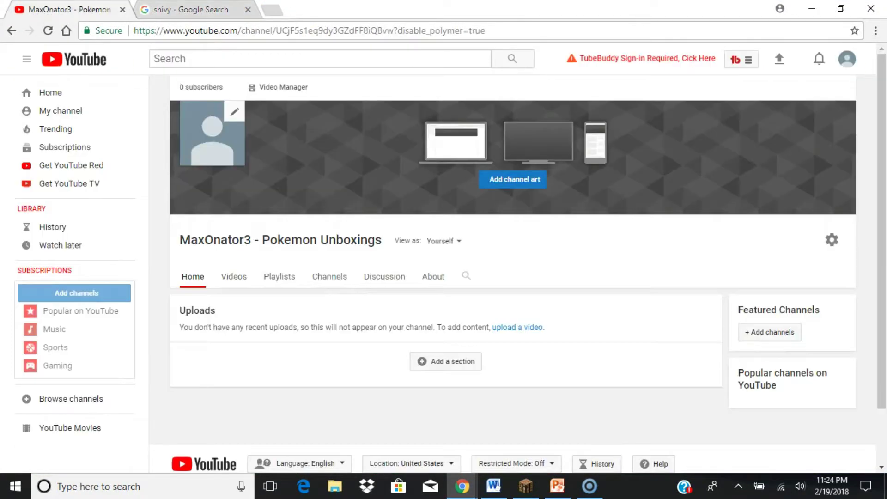
{"action": "left_click", "coordinate": [234, 114]}
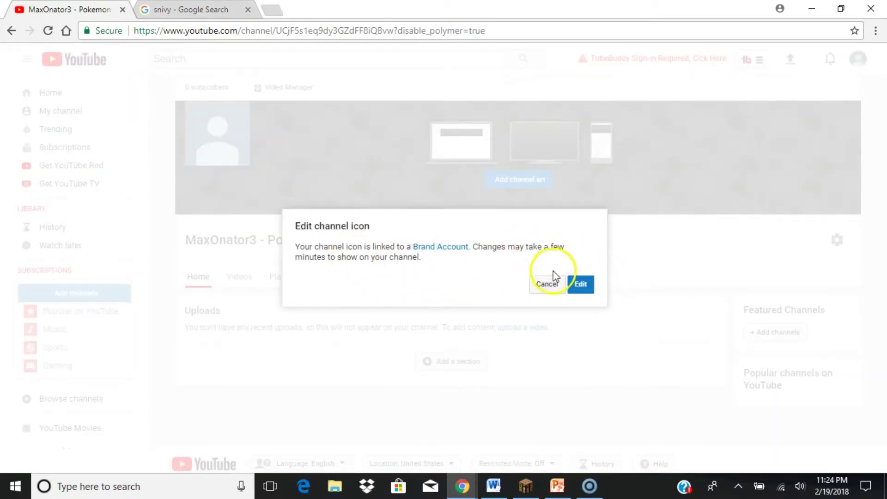
{"action": "left_click", "coordinate": [580, 284]}
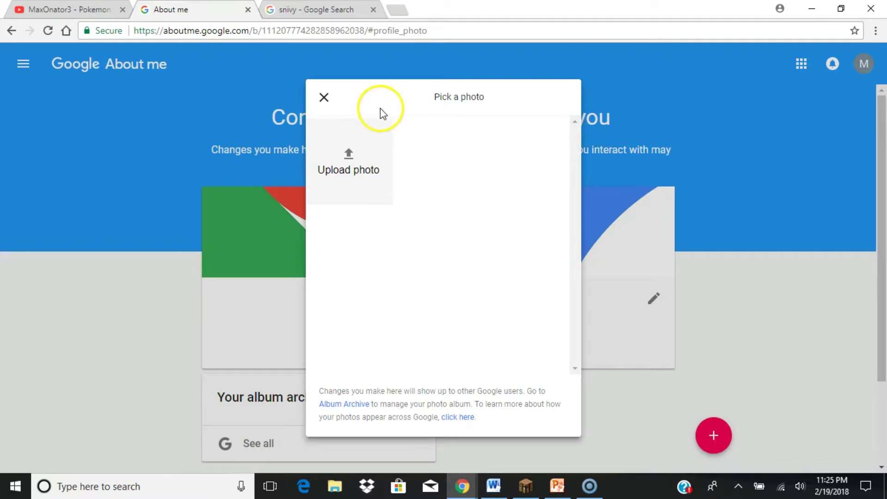
{"action": "left_click", "coordinate": [377, 162]}
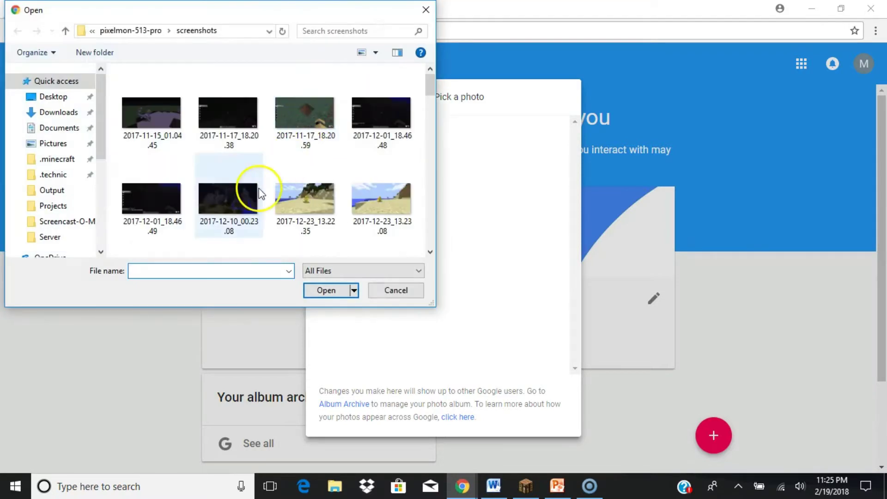
{"action": "left_click", "coordinate": [84, 97]}
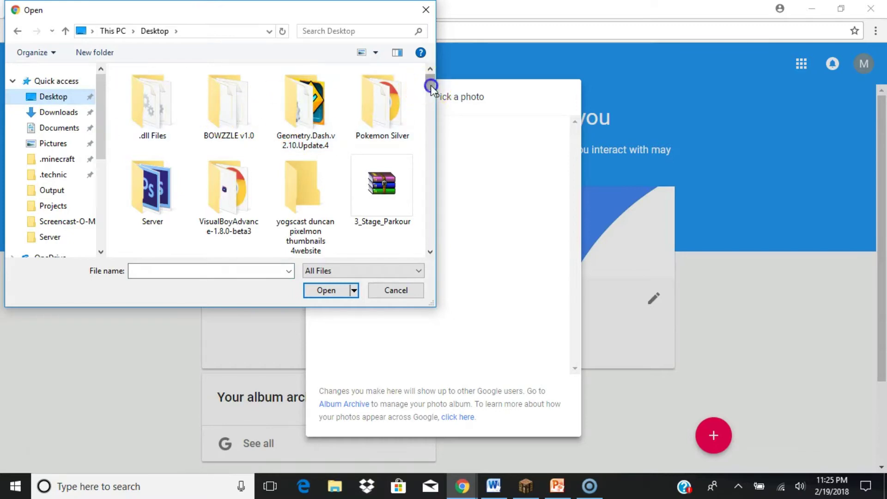
{"action": "left_click_drag", "start_coordinate": [430, 85], "coordinate": [438, 137]}
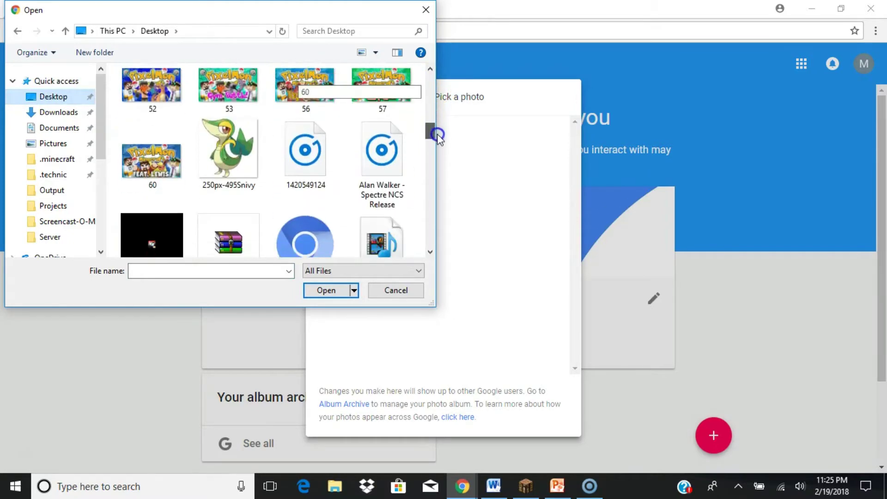
{"action": "double_click", "coordinate": [209, 149]}
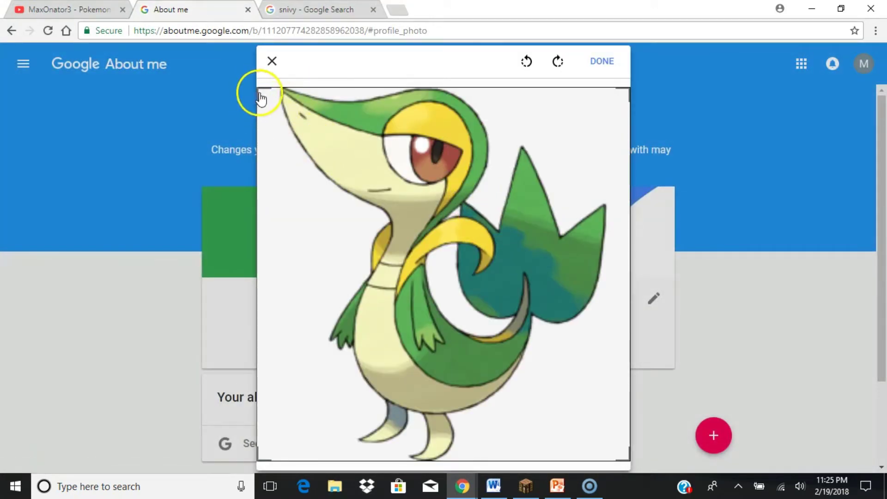
- Adjust the crop frame to cover the whole Snivy picture, apply it as the icon, and close the profile and image search tabs
{"action": "left_click_drag", "start_coordinate": [260, 98], "coordinate": [277, 37]}
{"action": "left_click_drag", "start_coordinate": [245, 7], "coordinate": [273, 107]}
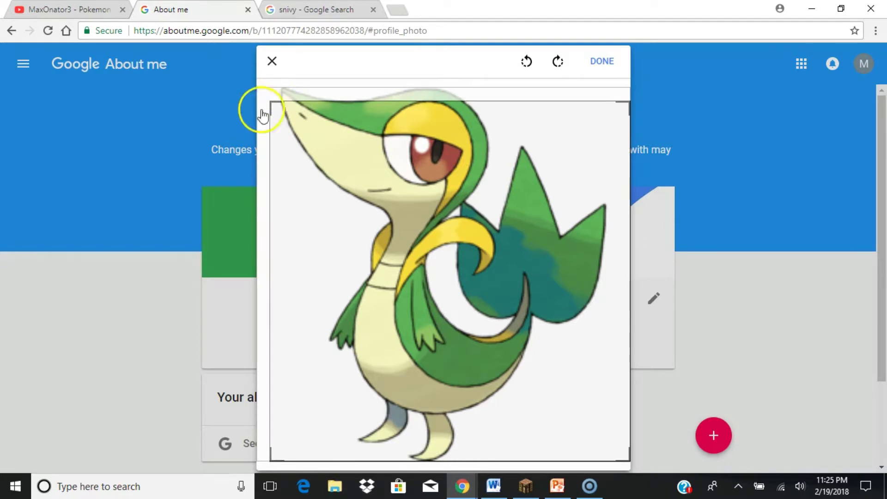
{"action": "left_click_drag", "start_coordinate": [272, 103], "coordinate": [229, 65]}
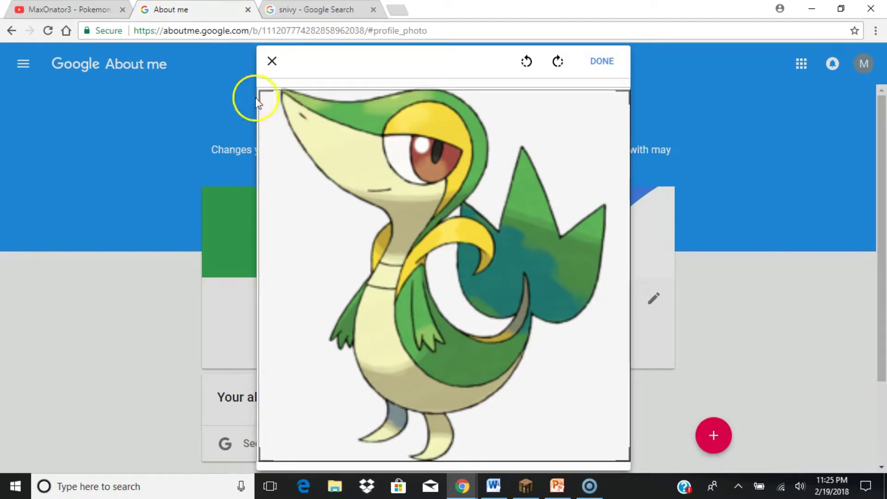
{"action": "mouse_move", "coordinate": [258, 101]}
{"action": "left_mouse_down"}
{"action": "mouse_move", "coordinate": [356, 135]}
{"action": "mouse_move", "coordinate": [222, 40]}
{"action": "mouse_move", "coordinate": [276, 104]}
{"action": "mouse_move", "coordinate": [245, 81]}
{"action": "mouse_move", "coordinate": [257, 86]}
{"action": "left_mouse_up"}
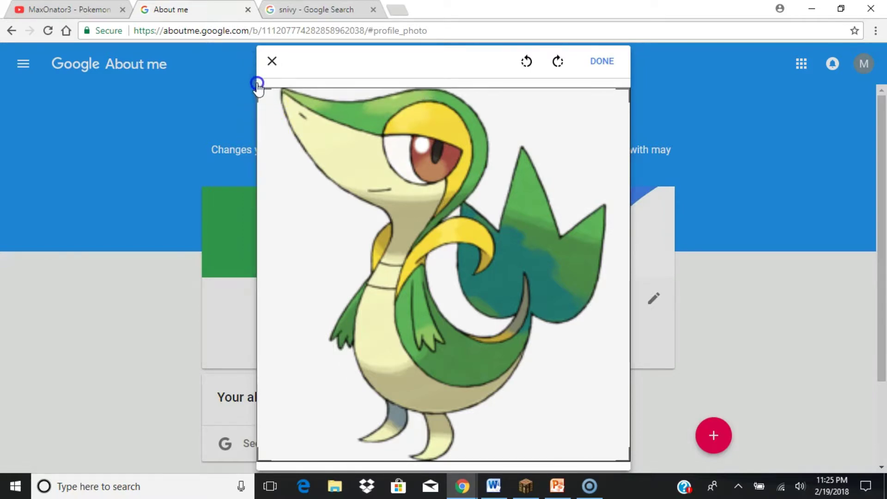
{"action": "left_click_drag", "start_coordinate": [303, 137], "coordinate": [327, 139]}
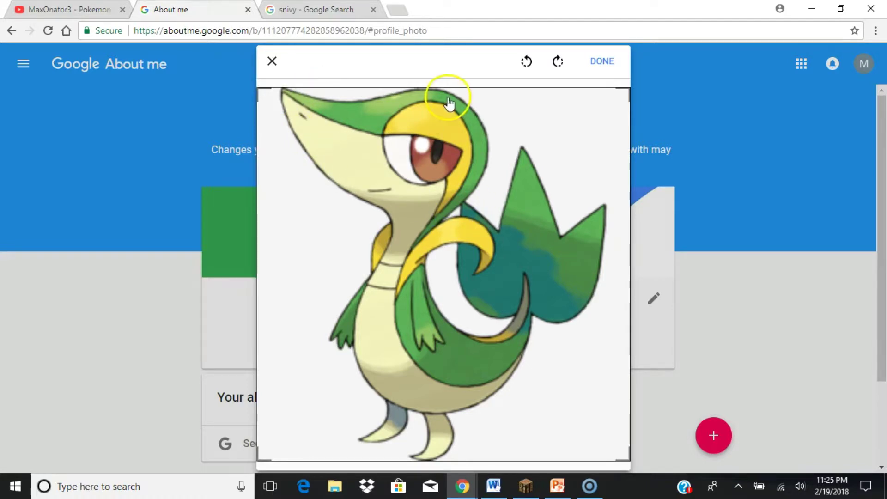
{"action": "left_click", "coordinate": [597, 65]}
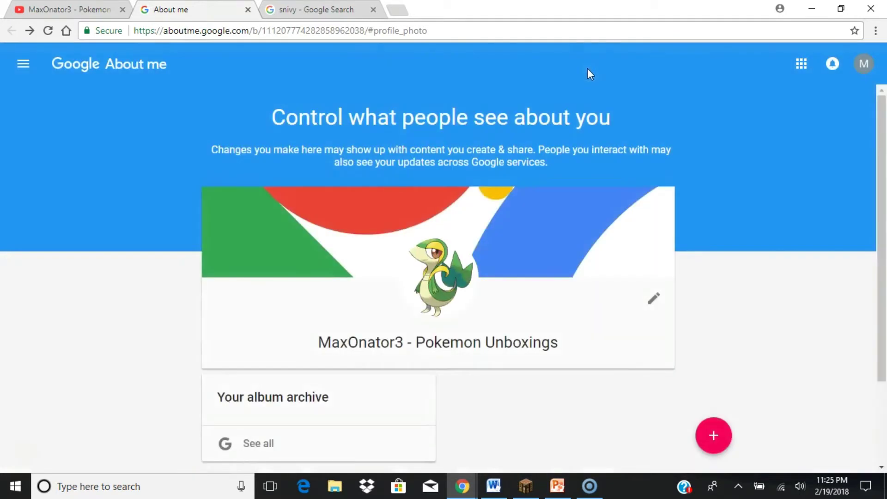
{"action": "left_click", "coordinate": [248, 9]}
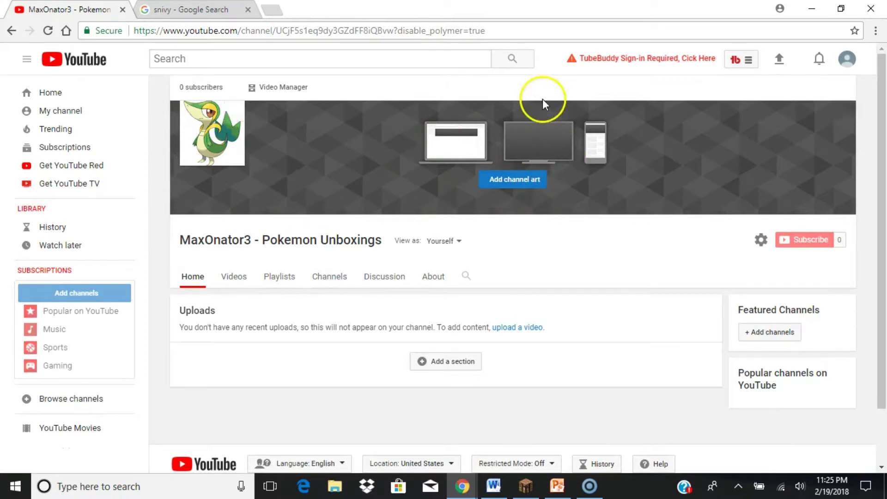
{"action": "left_click", "coordinate": [248, 10]}
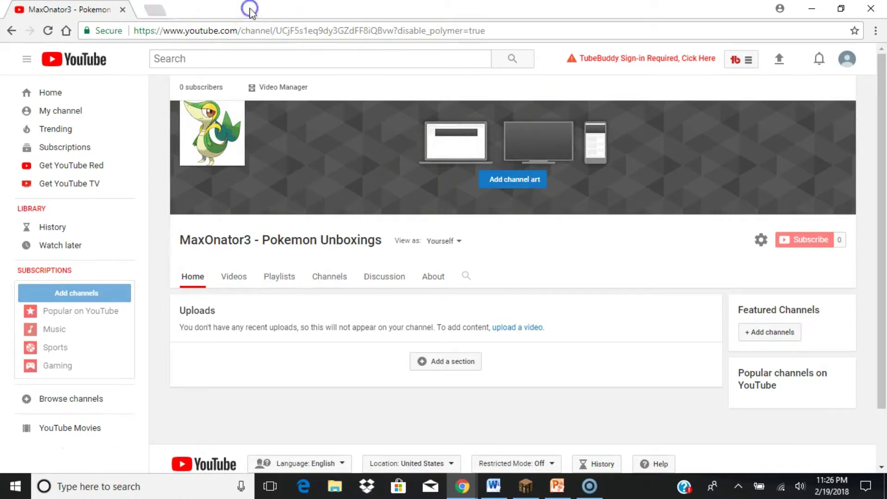
- Search Google Images for "2048x1152 pokemon" in a new browser tab
{"action": "left_click", "coordinate": [147, 10]}
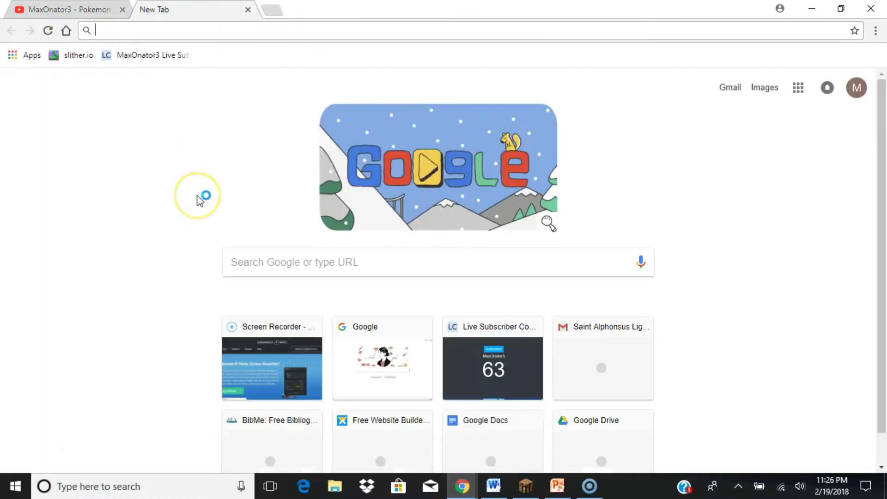
{"action": "type", "text": "2014"}
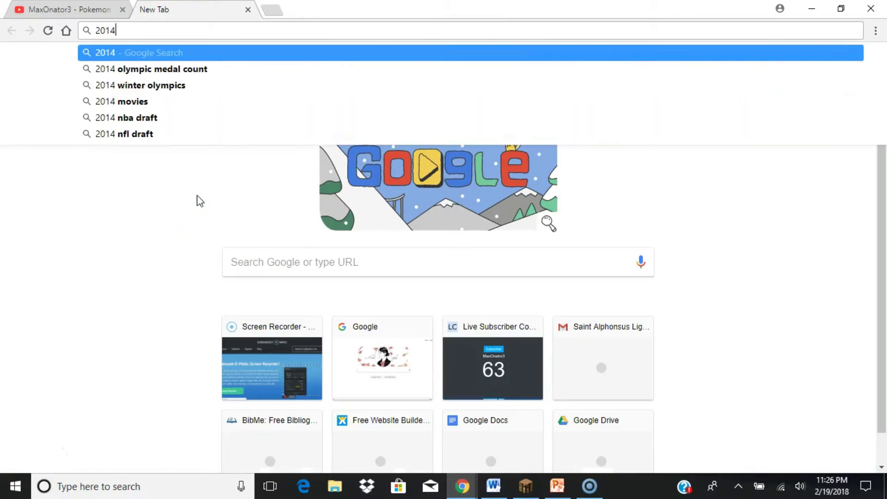
{"action": "key", "text": "BackSpace"}
{"action": "key", "text": "BackSpace"}
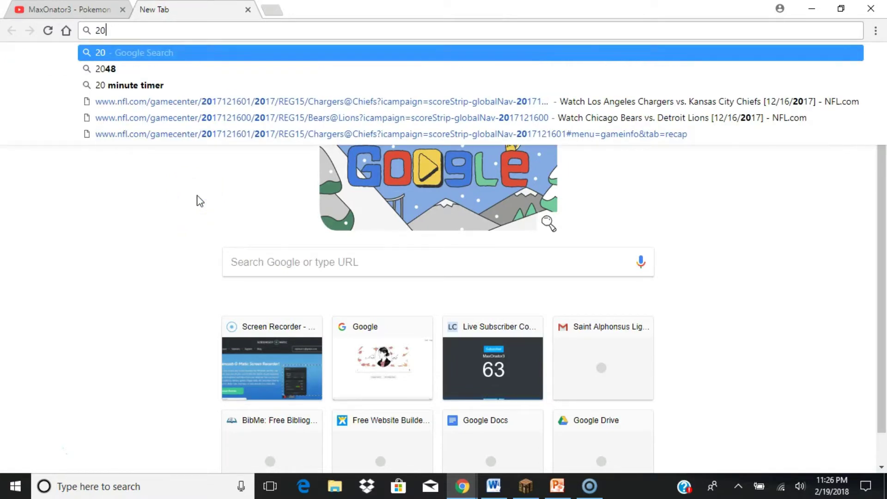
{"action": "type", "text": "48"}
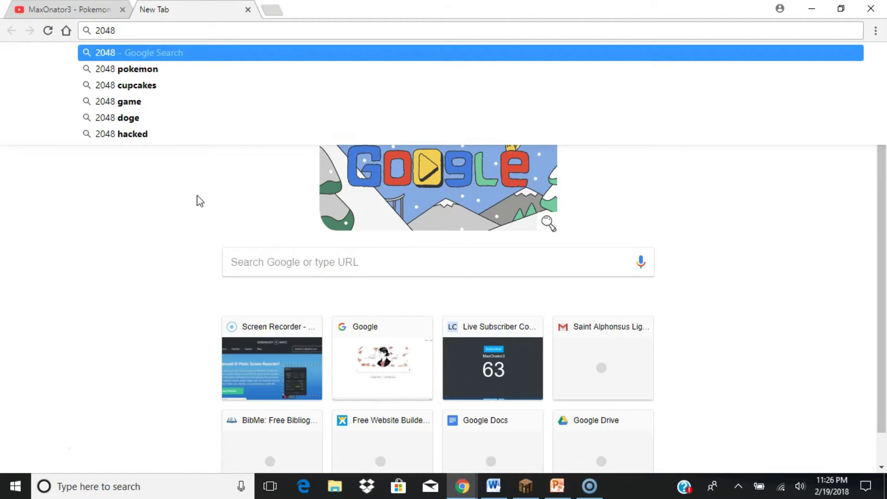
{"action": "type", "text": "x"}
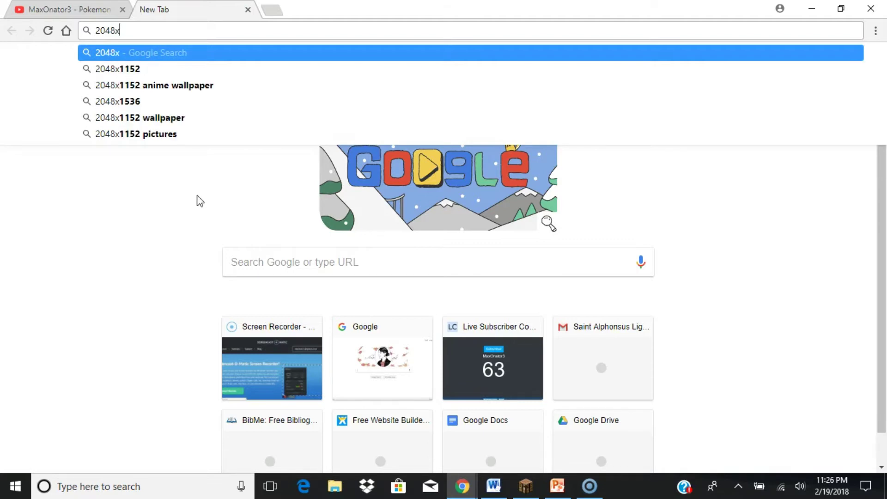
{"action": "type", "text": "1152"}
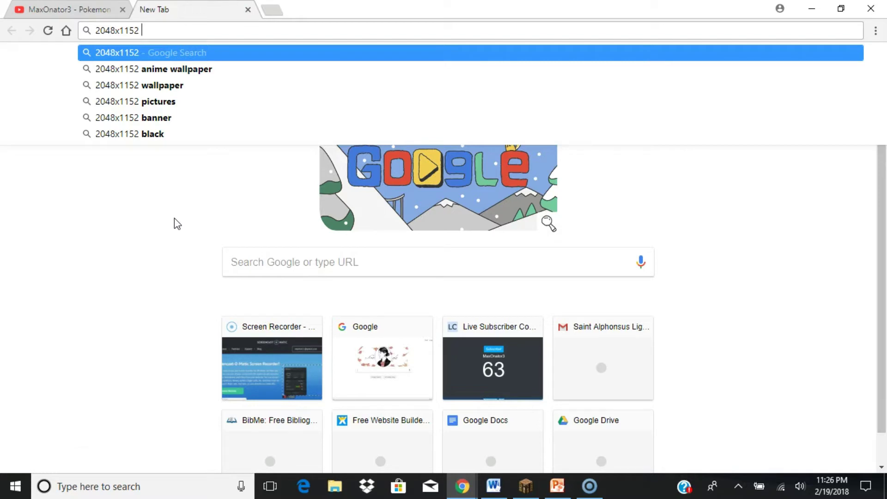
{"action": "type", "text": "poke"}
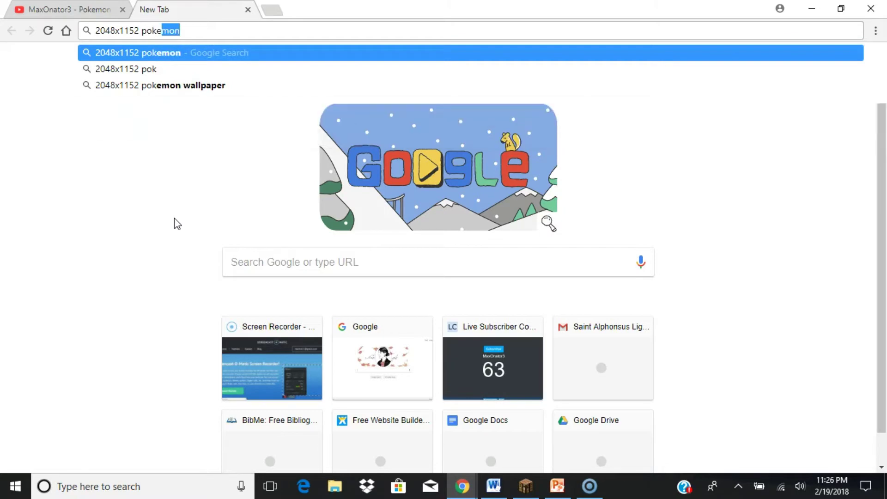
{"action": "type", "text": "mon"}
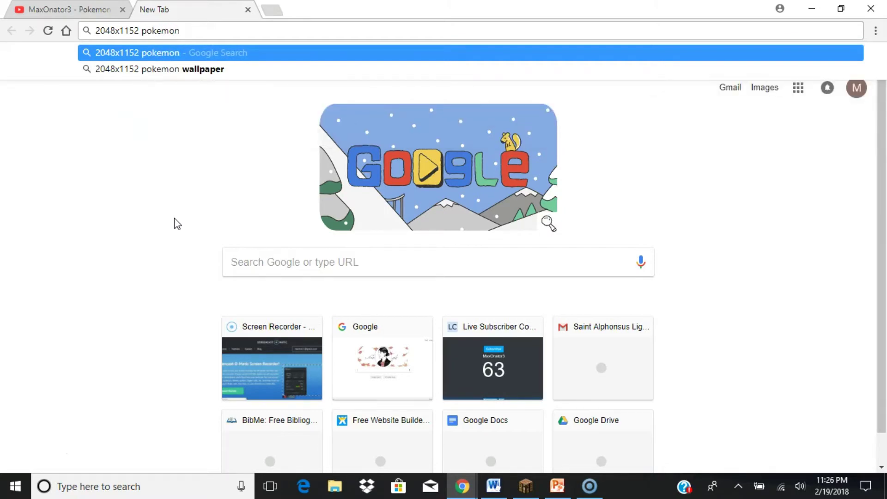
{"action": "key", "text": "Return"}
{"action": "left_click", "coordinate": [161, 110]}
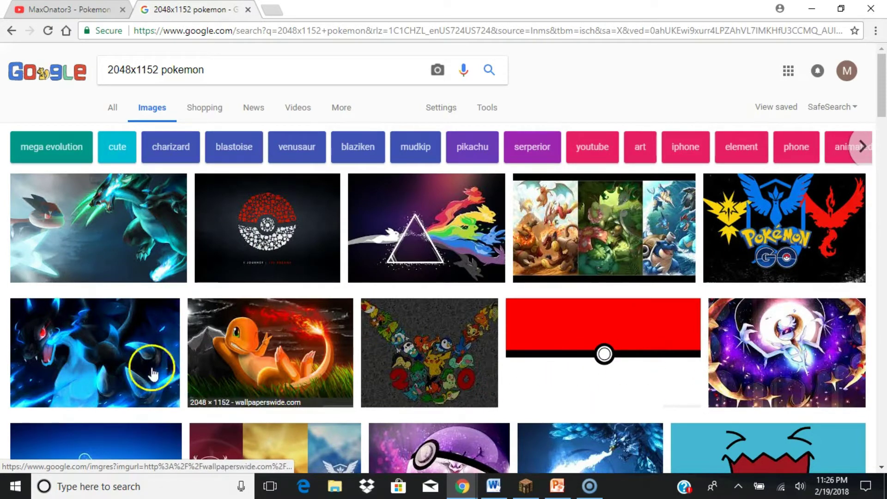
- Pick the three-panel fire, grass and water Pokémon wallpaper from the results and save it to the desktop
{"action": "mouse_move", "coordinate": [881, 104]}
{"action": "left_mouse_down"}
{"action": "mouse_move", "coordinate": [884, 294]}
{"action": "mouse_move", "coordinate": [873, 114]}
{"action": "left_mouse_up"}
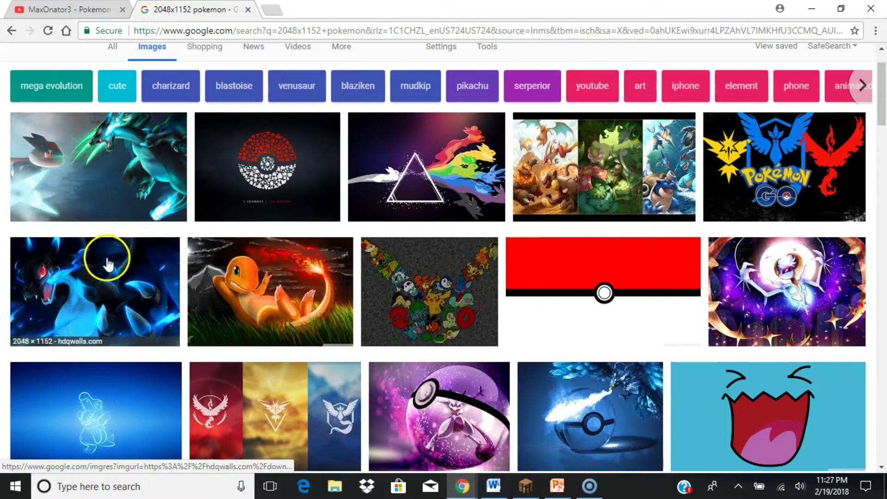
{"action": "left_click", "coordinate": [570, 169]}
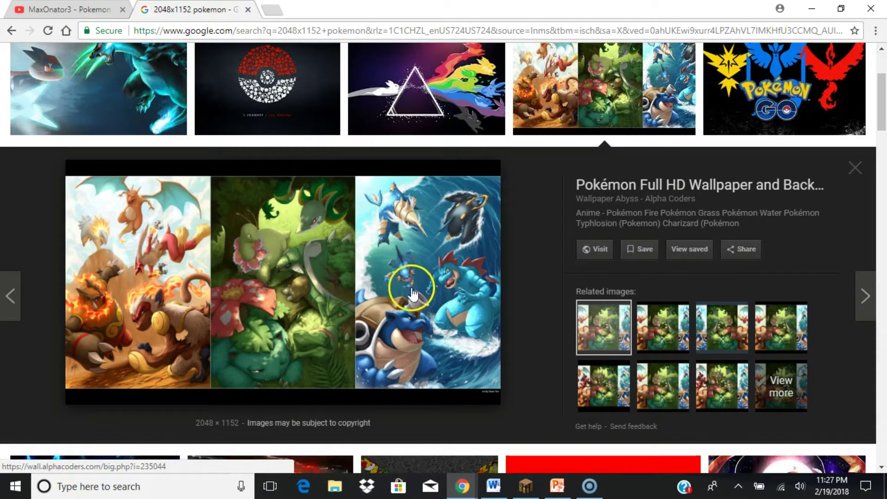
{"action": "left_click", "coordinate": [841, 8]}
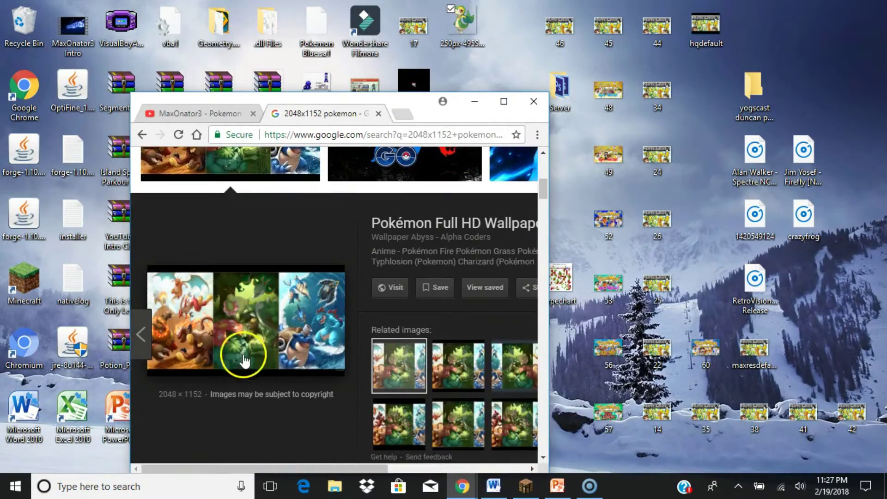
{"action": "left_click_drag", "start_coordinate": [241, 353], "coordinate": [459, 99]}
{"action": "left_click_drag", "start_coordinate": [506, 37], "coordinate": [506, 38]}
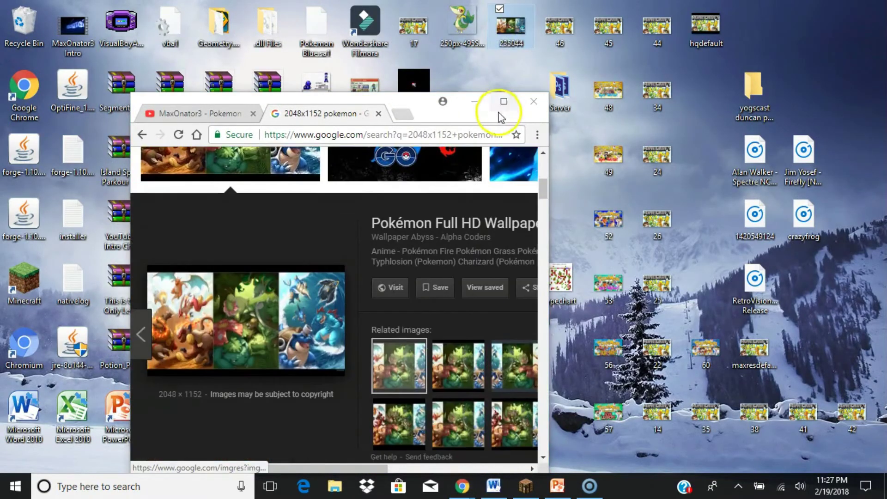
{"action": "left_click", "coordinate": [504, 102]}
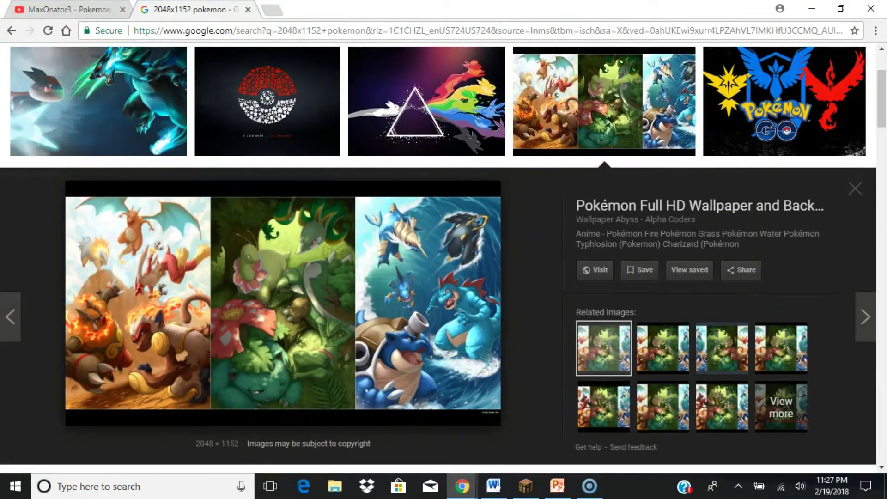
- Return to the channel page, look through the stock gallery in the channel art chooser, and close it
{"action": "left_click", "coordinate": [56, 6]}
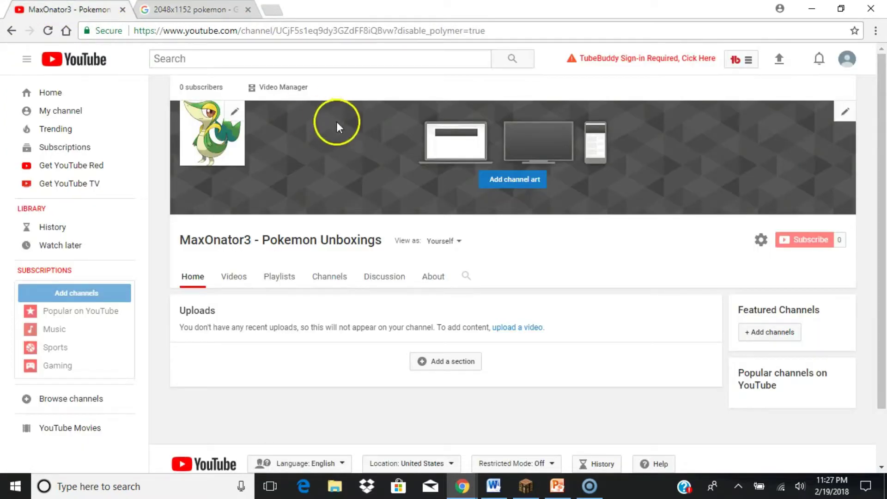
{"action": "left_click", "coordinate": [524, 181]}
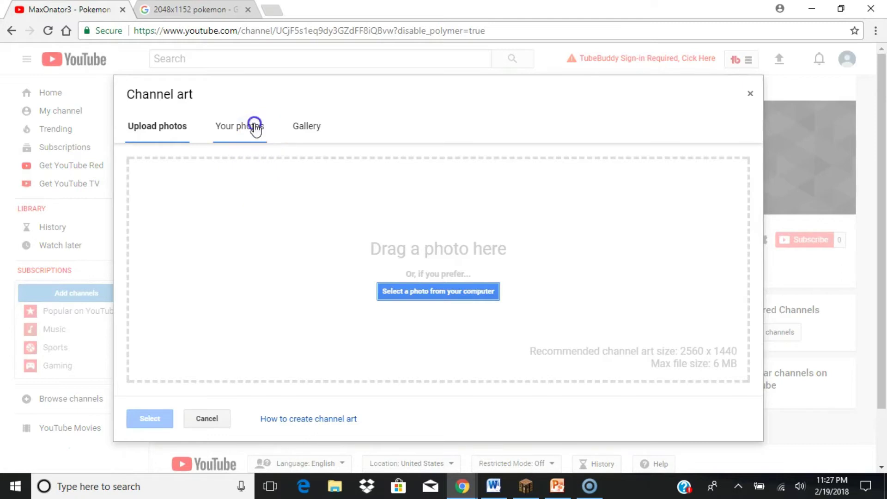
{"action": "left_click", "coordinate": [318, 131]}
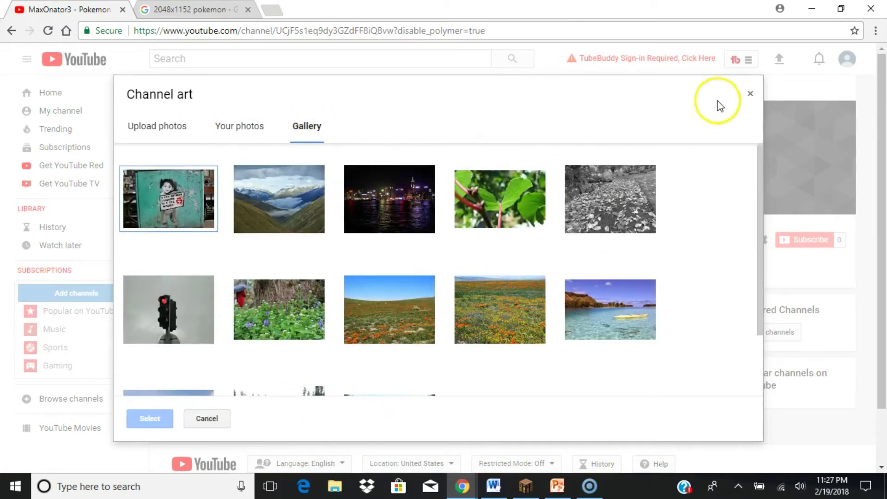
{"action": "left_click", "coordinate": [750, 94]}
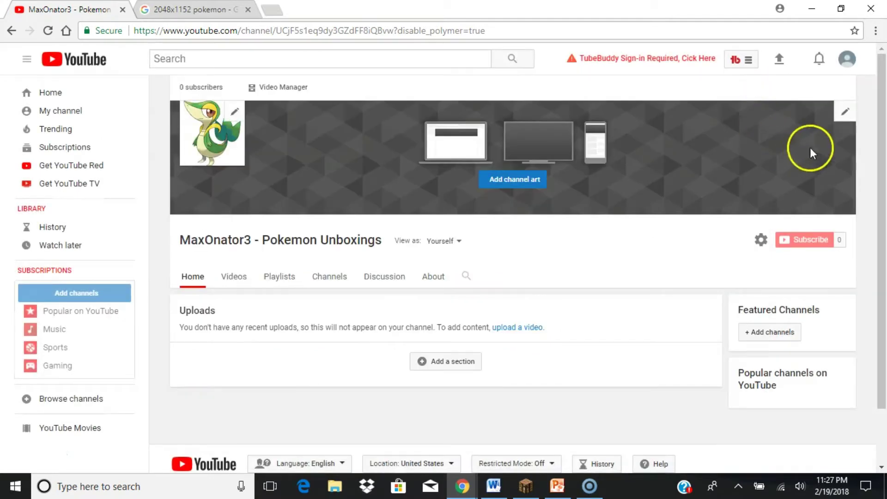
- Upload the 235044 wallpaper from the desktop to preview it as channel art, and close the chooser without applying it
{"action": "left_click", "coordinate": [844, 116]}
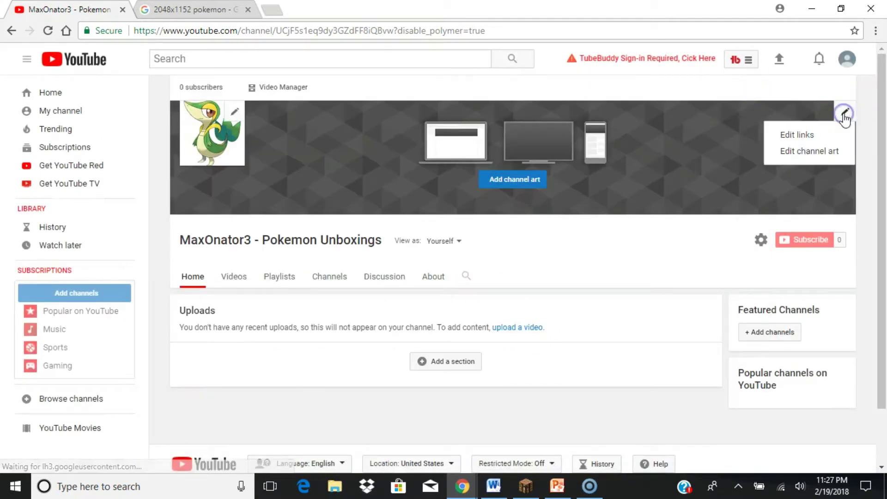
{"action": "left_click", "coordinate": [798, 149]}
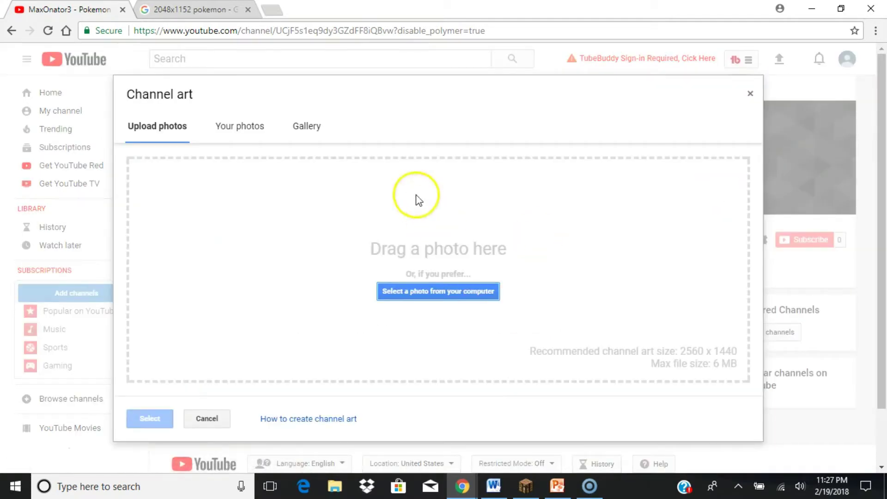
{"action": "left_click", "coordinate": [235, 128]}
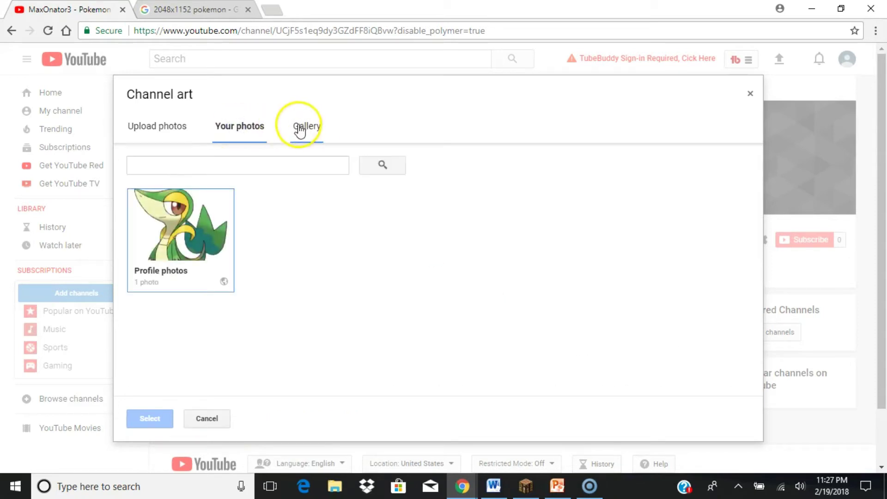
{"action": "left_click", "coordinate": [160, 127]}
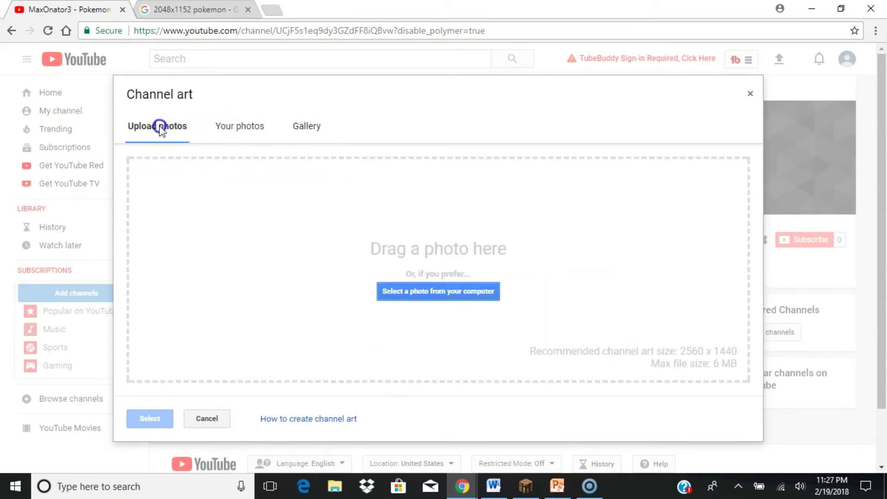
{"action": "left_click", "coordinate": [440, 292]}
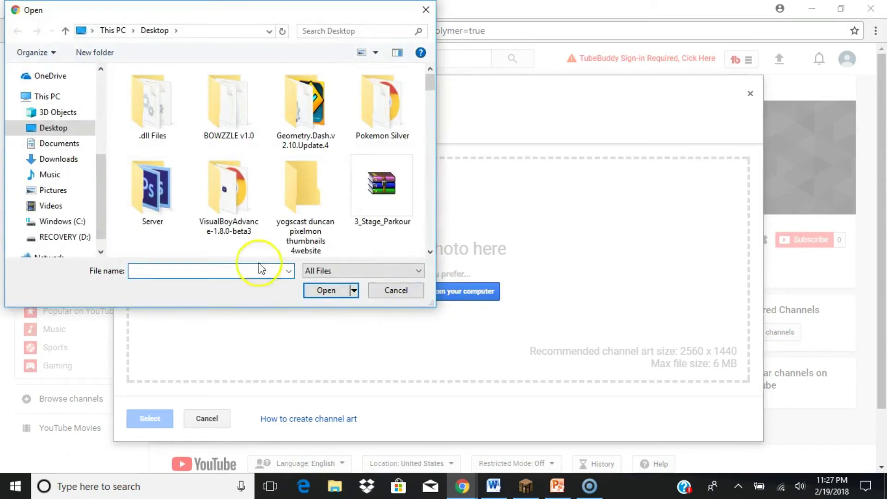
{"action": "left_click", "coordinate": [50, 130]}
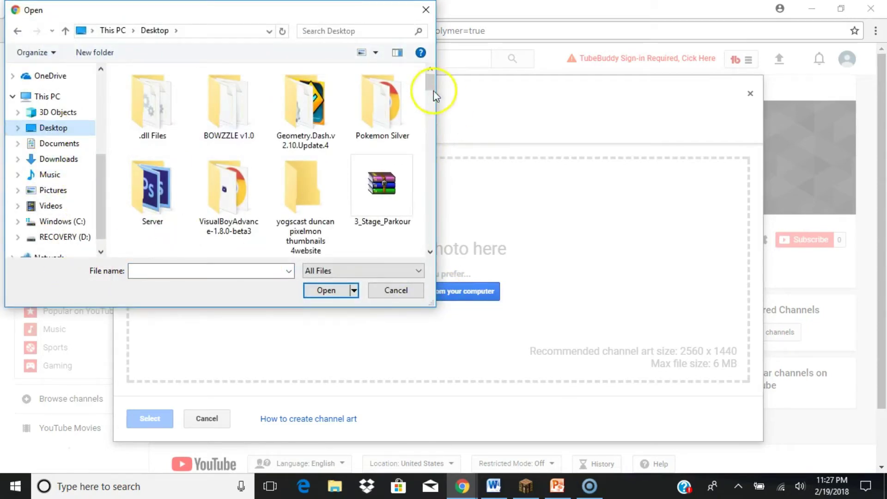
{"action": "left_click_drag", "start_coordinate": [430, 81], "coordinate": [430, 137]}
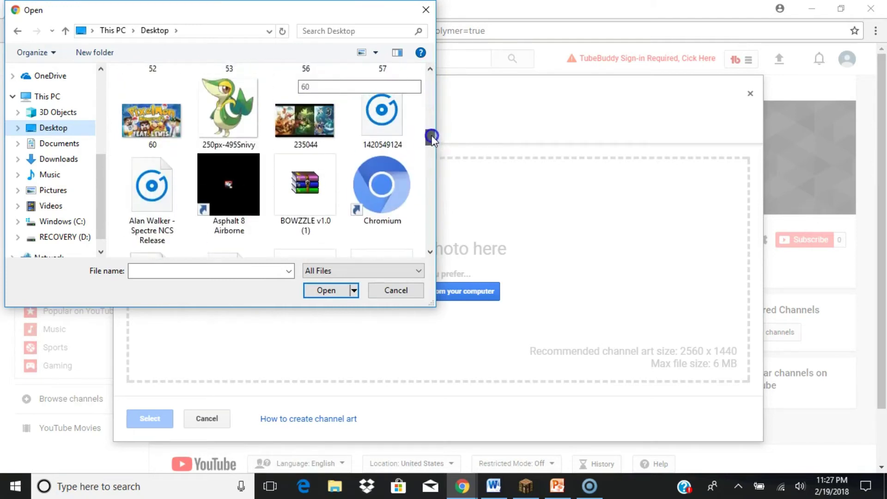
{"action": "double_click", "coordinate": [324, 113]}
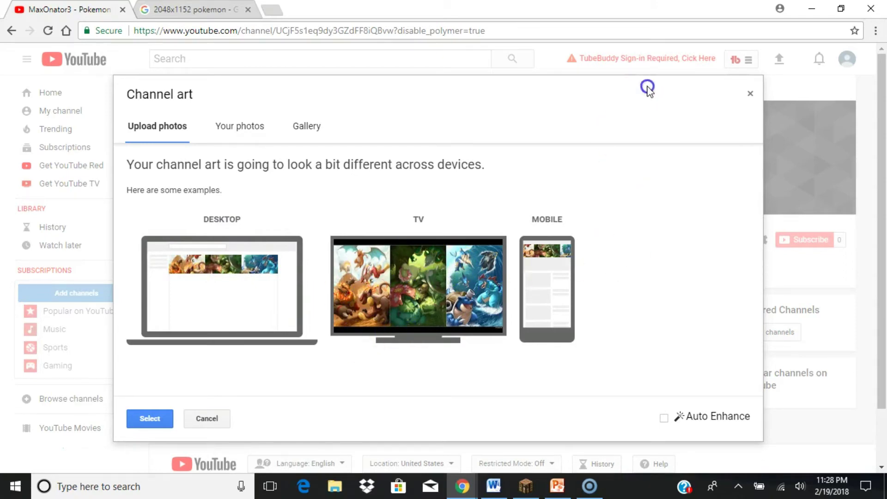
{"action": "left_click", "coordinate": [749, 94]}
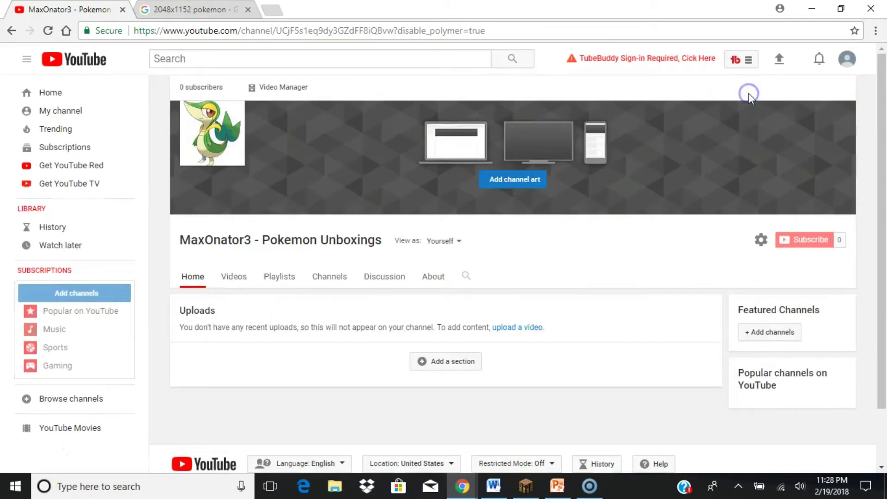
{"action": "left_click", "coordinate": [50, 32]}
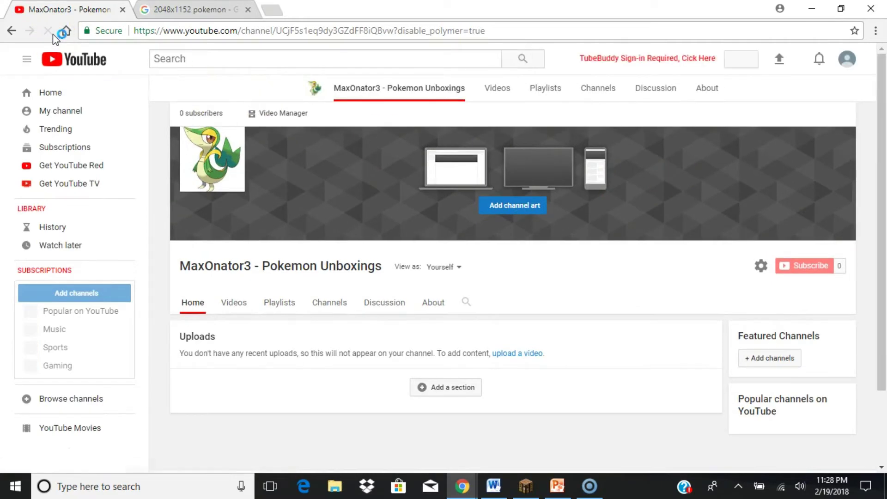
{"action": "left_click", "coordinate": [843, 114]}
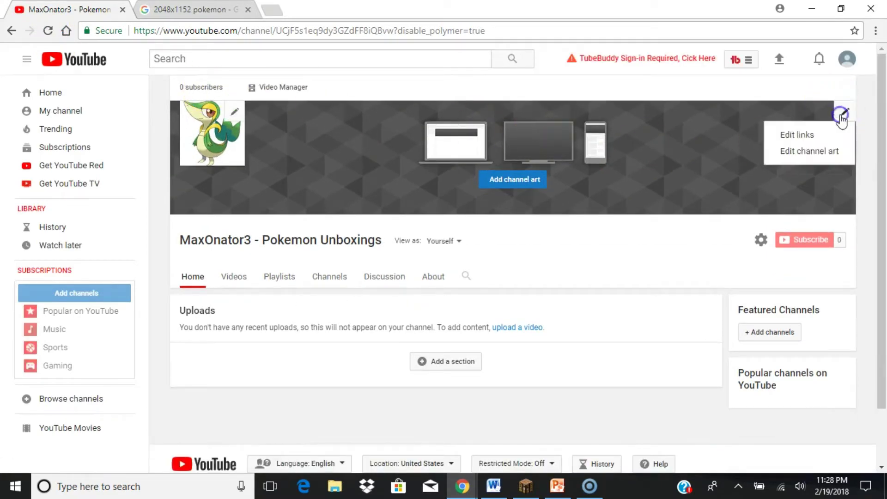
{"action": "left_click", "coordinate": [825, 134]}
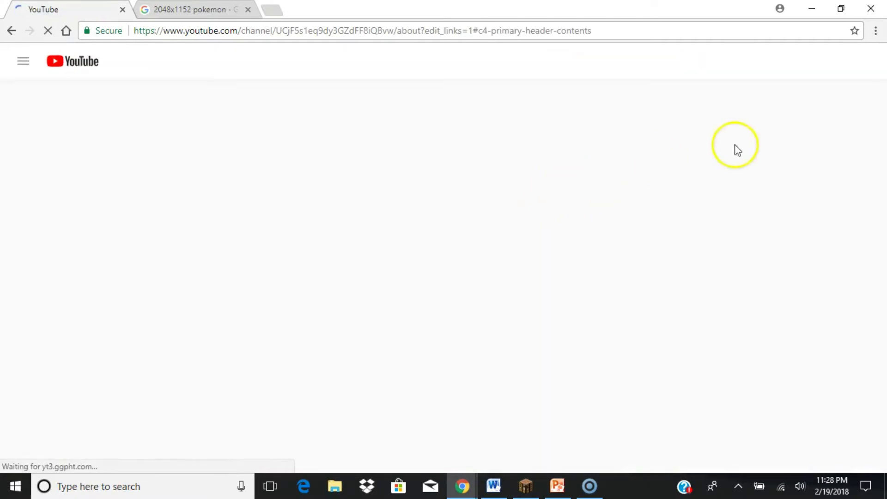
{"action": "left_click", "coordinate": [11, 31]}
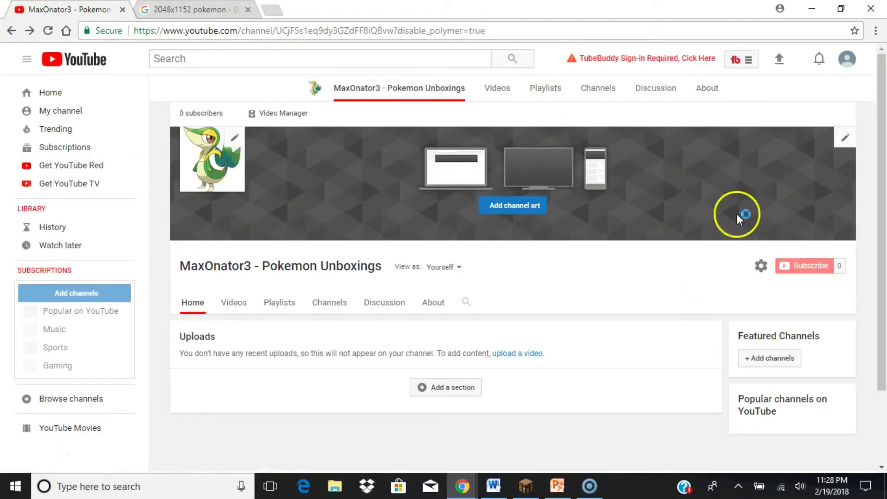
- Upload the 235044 Pokémon wallpaper from the desktop as the channel art and apply it to the channel
{"action": "left_click", "coordinate": [844, 92]}
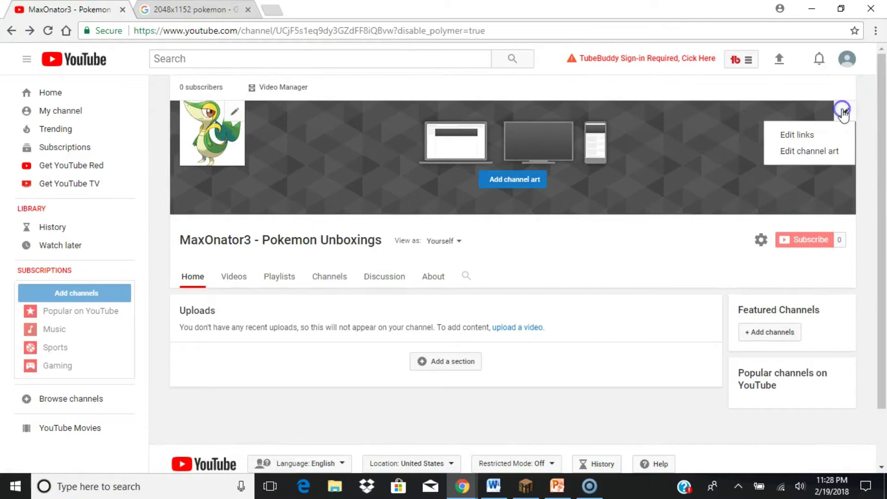
{"action": "left_click", "coordinate": [818, 150]}
{"action": "left_click", "coordinate": [476, 293]}
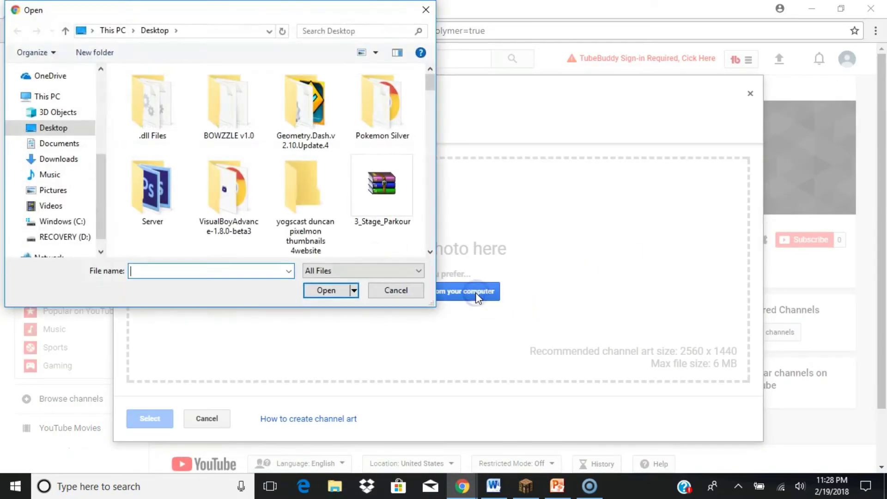
{"action": "left_click_drag", "start_coordinate": [435, 83], "coordinate": [435, 137]}
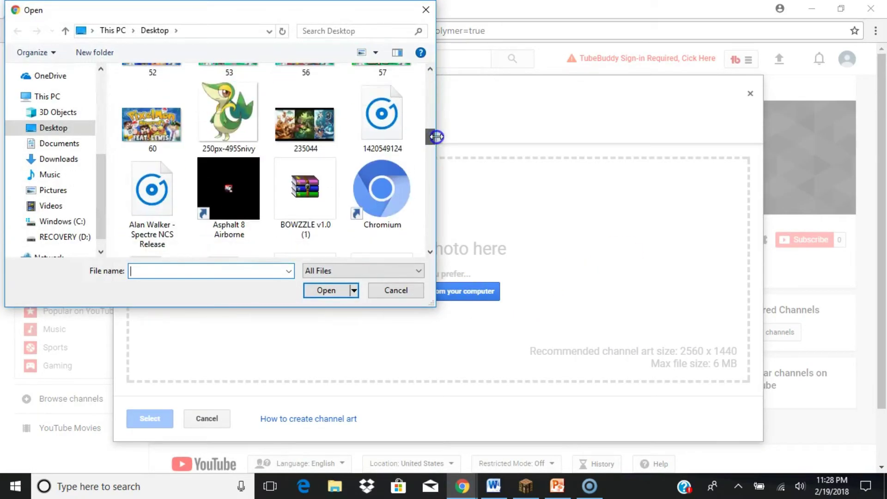
{"action": "double_click", "coordinate": [310, 144]}
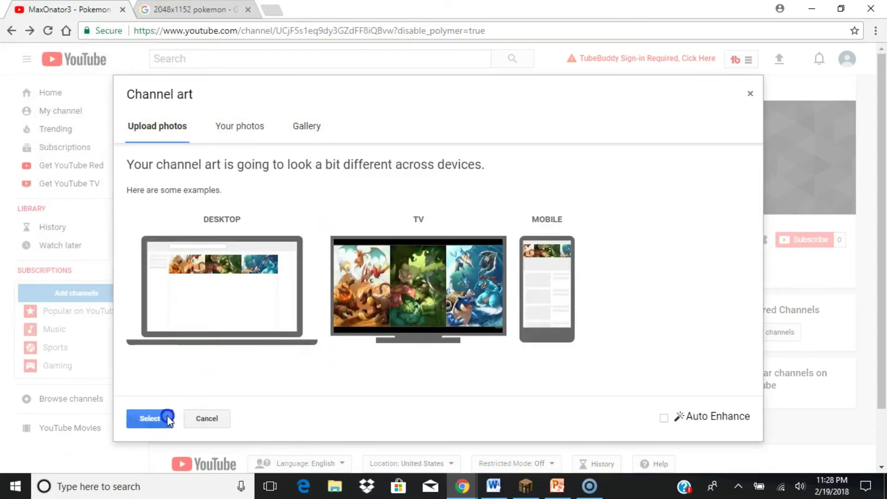
{"action": "left_click", "coordinate": [168, 418]}
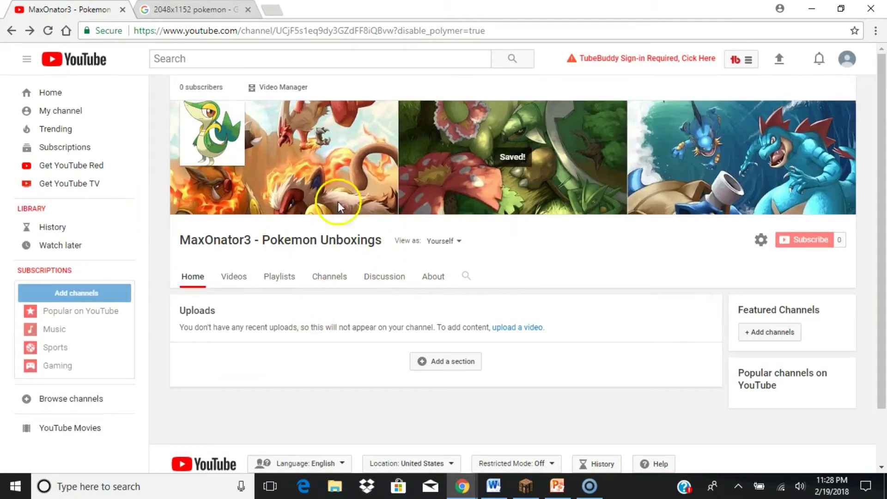
- Examine the channel's home page and its Videos, Playlists and About sections, including the description, business email, country and links options
{"action": "scroll", "coordinate": [883, 198], "scroll_direction": "down", "scroll_amount": 1}
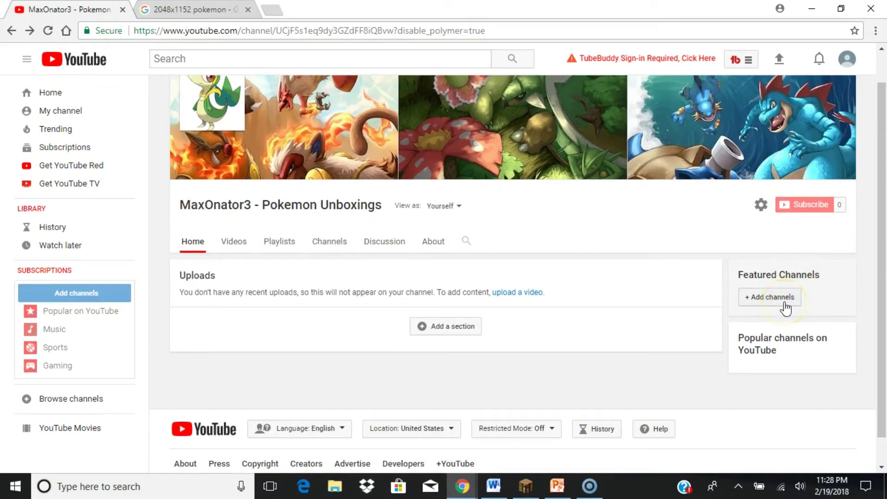
{"action": "mouse_move", "coordinate": [804, 348]}
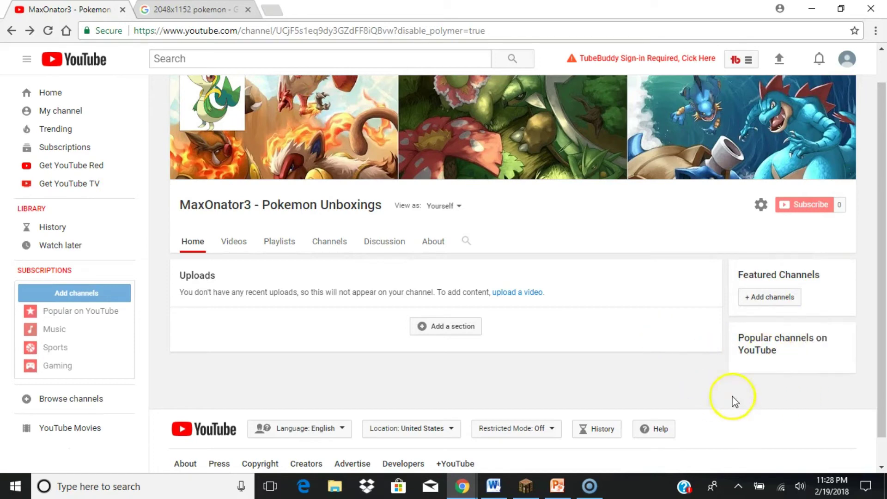
{"action": "left_click", "coordinate": [236, 243]}
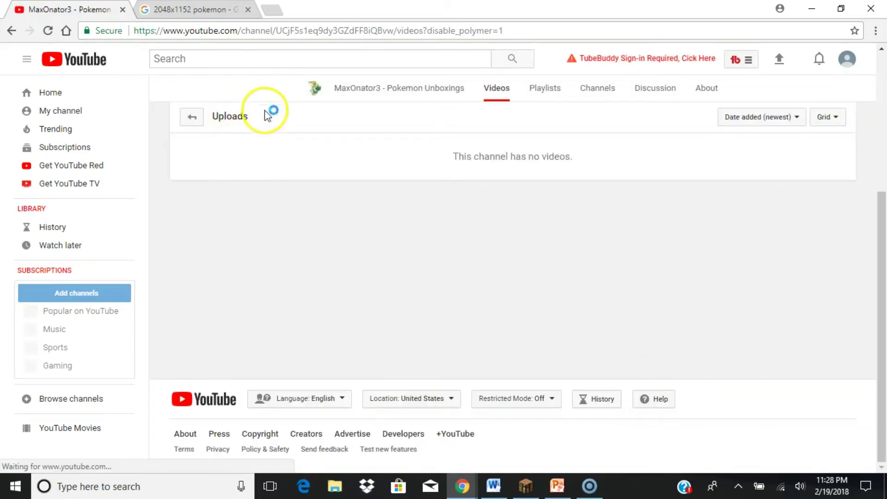
{"action": "left_click", "coordinate": [541, 94]}
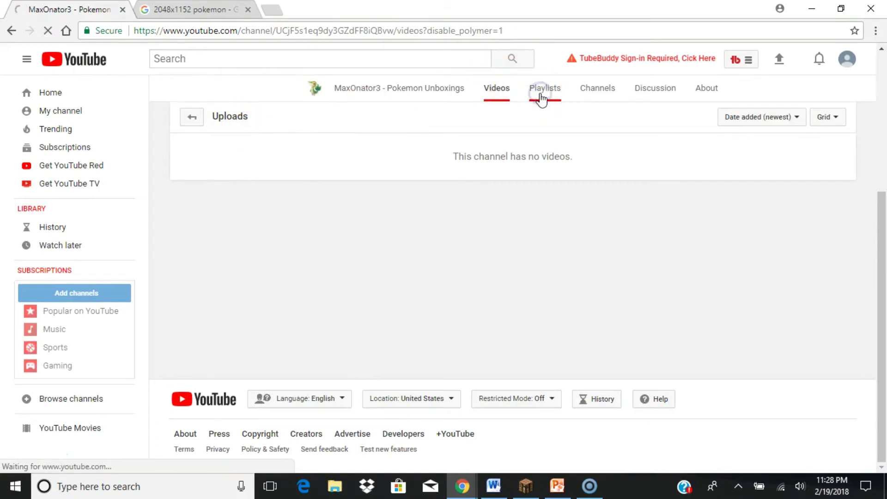
{"action": "left_click", "coordinate": [602, 94]}
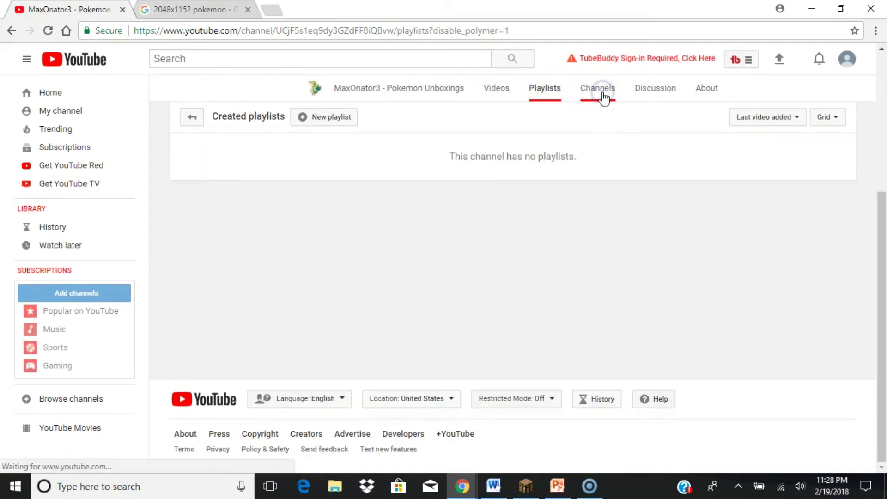
{"action": "left_click", "coordinate": [717, 90]}
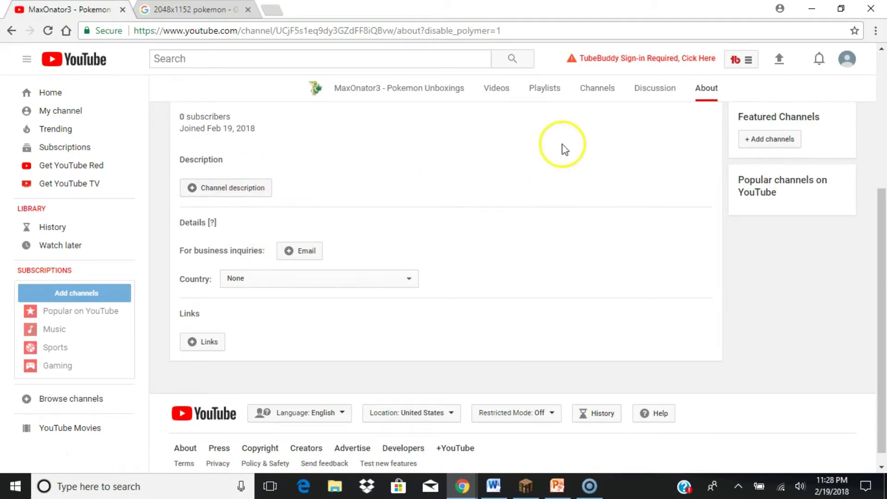
{"action": "scroll", "coordinate": [847, 248], "scroll_direction": "up", "scroll_amount": 3}
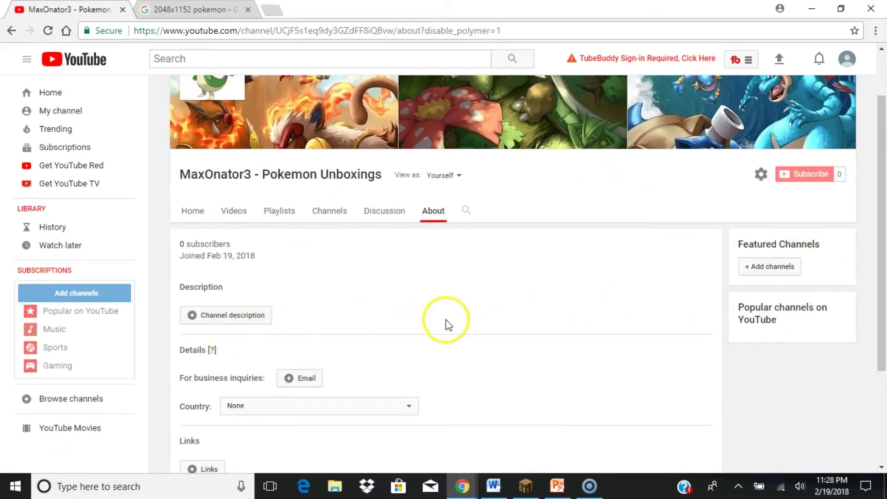
- Return to the channel's Home section and inspect the form for adding featured channels, cancelling it without an entry
{"action": "left_click", "coordinate": [202, 217]}
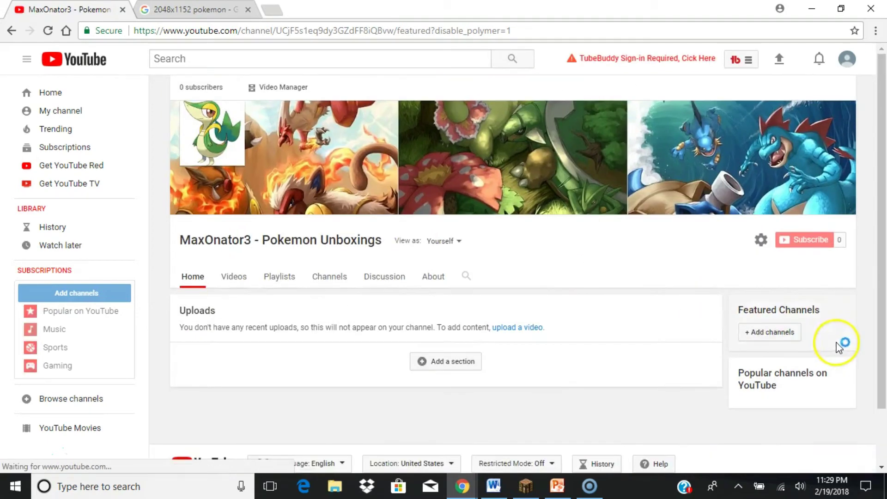
{"action": "left_click", "coordinate": [768, 334]}
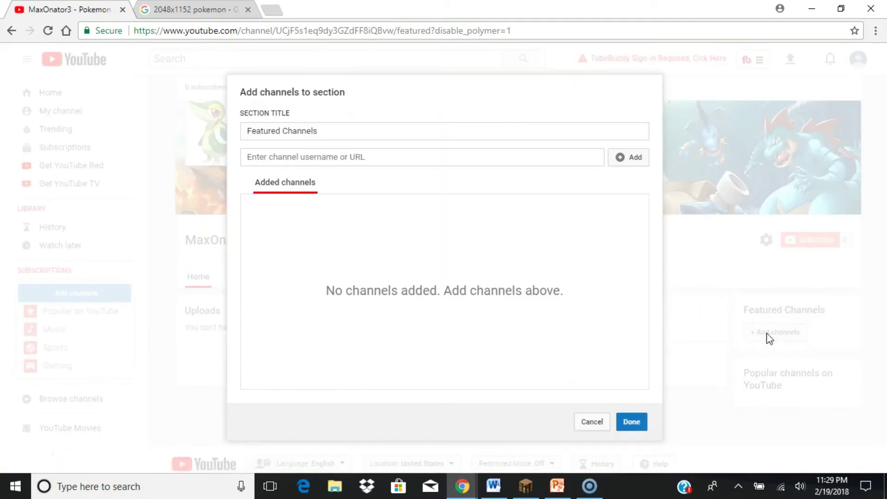
{"action": "left_click", "coordinate": [426, 159]}
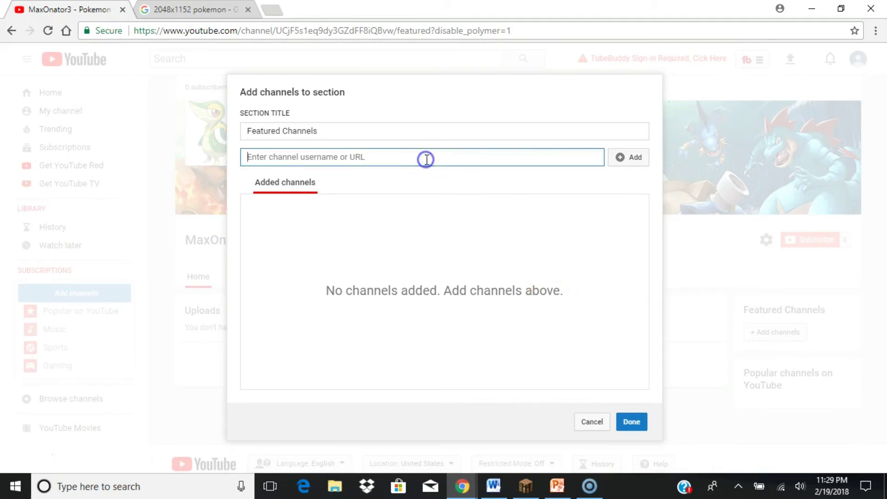
{"action": "left_click", "coordinate": [602, 421]}
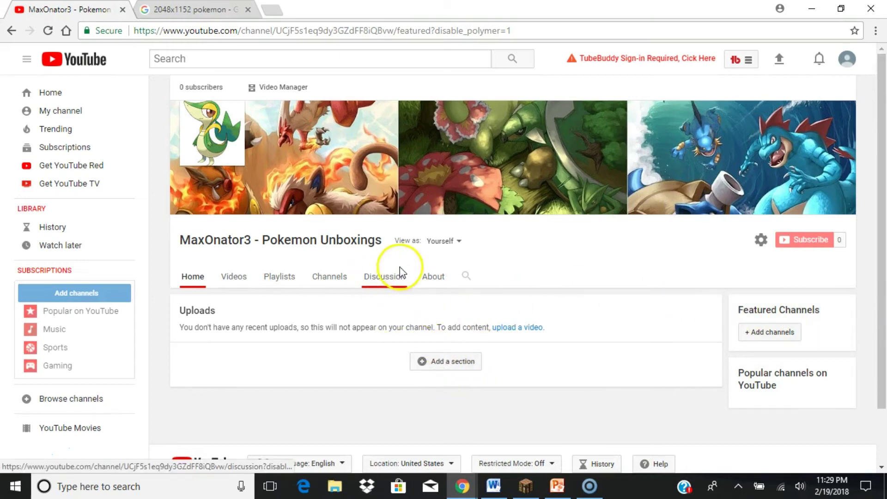
- Close the "2048x1152 pokemon" image search page, keeping only the channel page open
{"action": "mouse_move", "coordinate": [595, 198]}
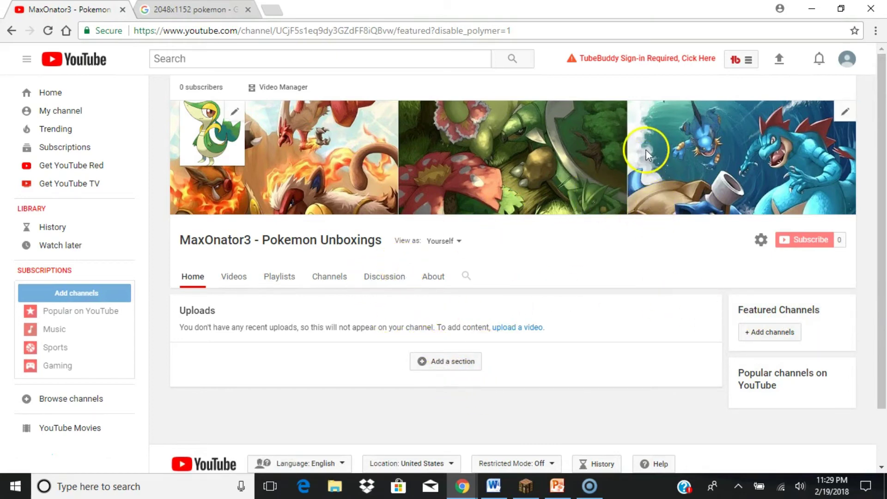
{"action": "mouse_move", "coordinate": [882, 127]}
{"action": "left_mouse_down"}
{"action": "mouse_move", "coordinate": [883, 172]}
{"action": "mouse_move", "coordinate": [882, 111]}
{"action": "mouse_move", "coordinate": [883, 172]}
{"action": "mouse_move", "coordinate": [884, 117]}
{"action": "left_mouse_up"}
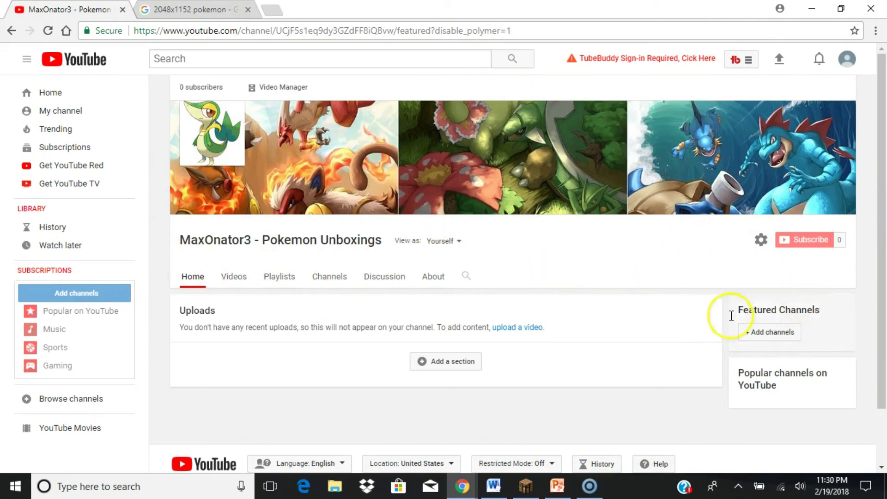
{"action": "left_click_drag", "start_coordinate": [884, 257], "coordinate": [884, 142]}
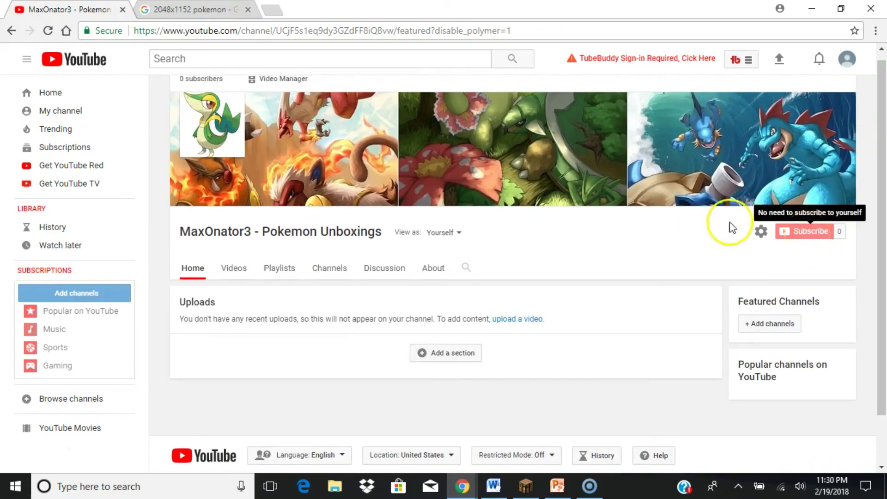
{"action": "left_click", "coordinate": [248, 9]}
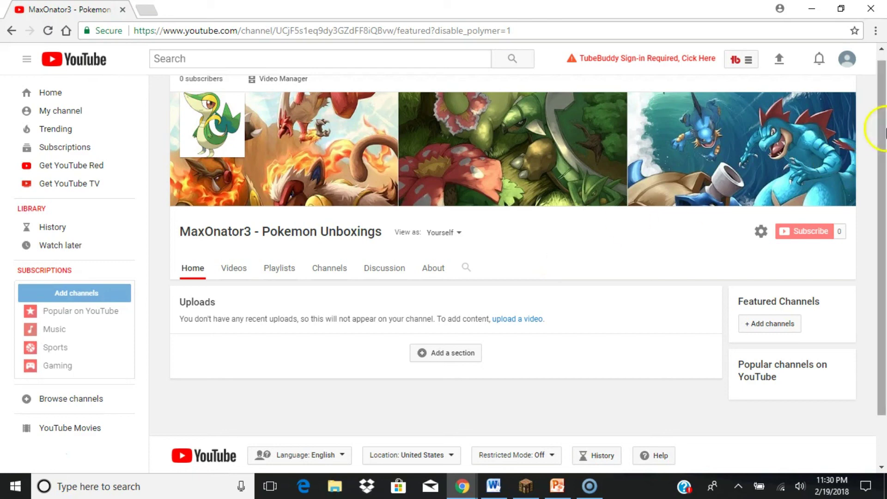
{"action": "mouse_move", "coordinate": [882, 129]}
{"action": "left_mouse_down"}
{"action": "mouse_move", "coordinate": [884, 163]}
{"action": "mouse_move", "coordinate": [884, 124]}
{"action": "left_mouse_up"}
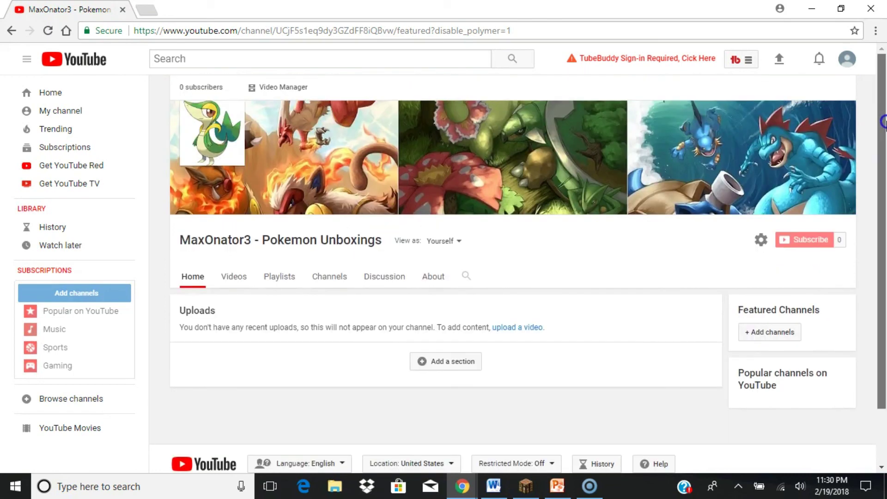